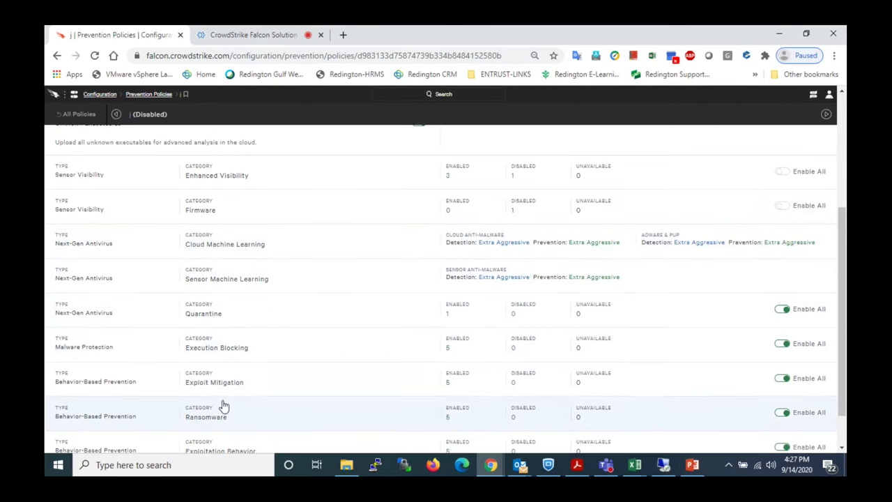
# Step: Review the prevention policy's categories and sensor capabilities, including the Sensor Machine Learning anti-malware levels
pyautogui.scroll(-1, 228, 411)
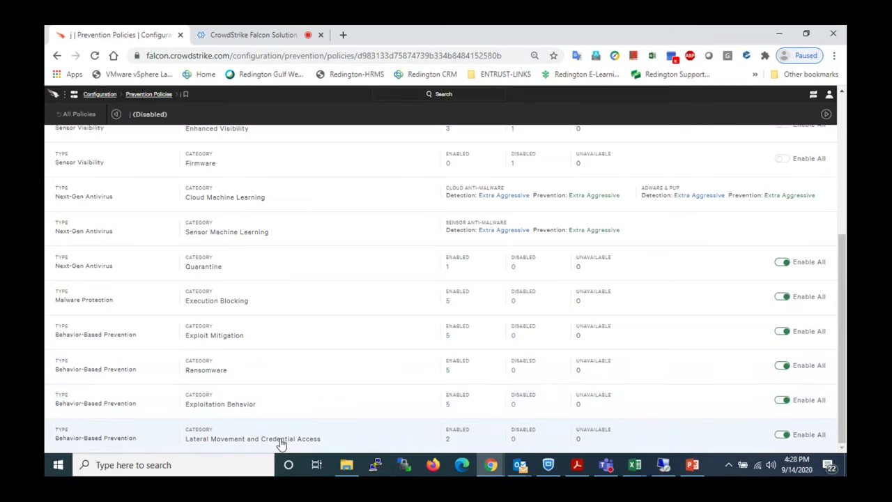
pyautogui.scroll(1, 289, 402)
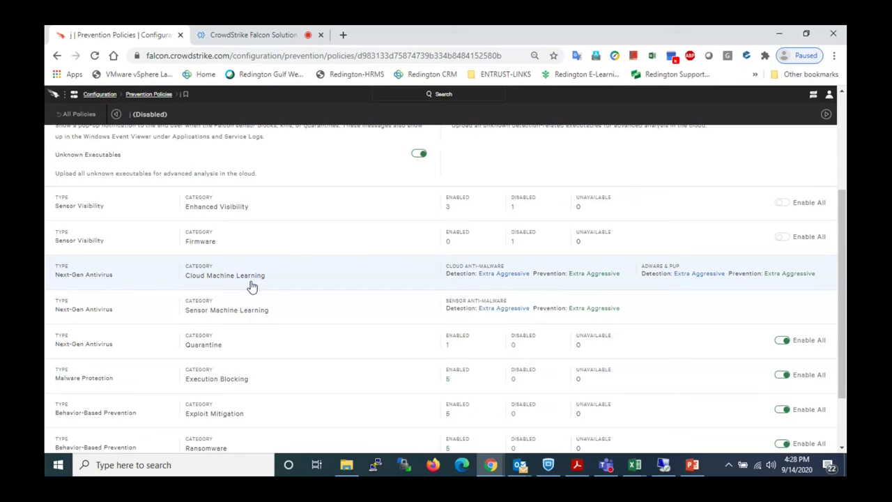
pyautogui.click(238, 309)
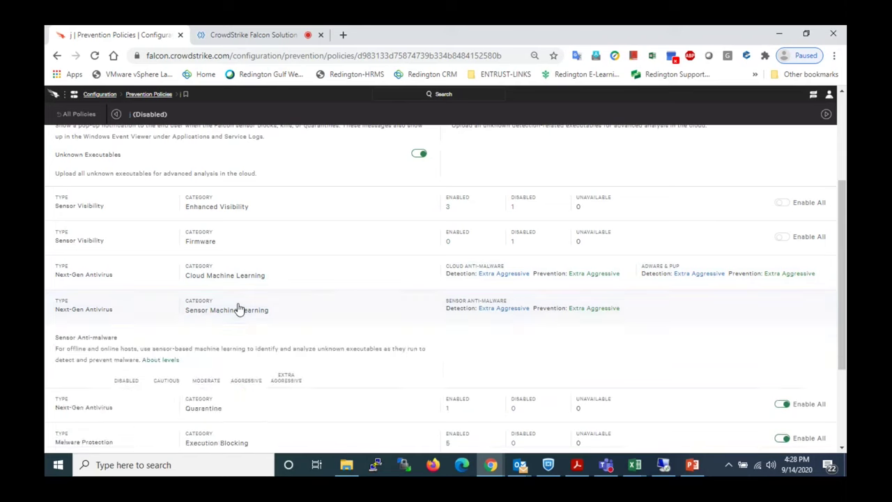
pyautogui.click(239, 309)
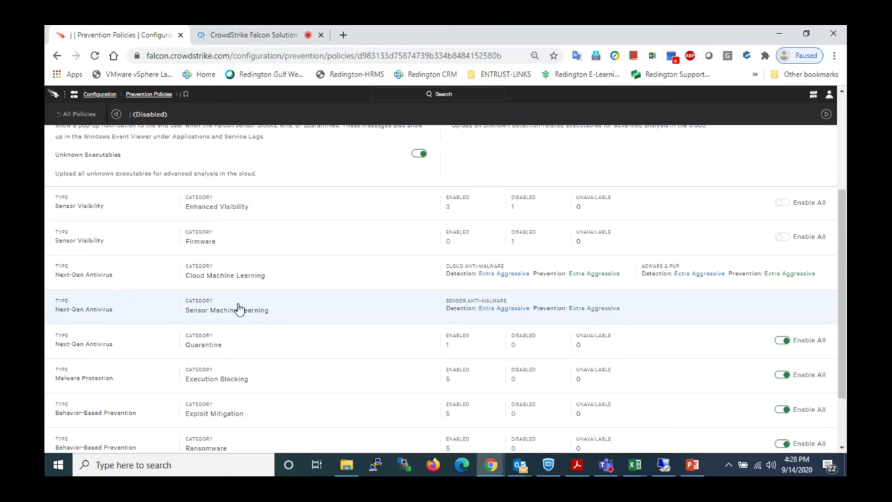
pyautogui.scroll(1, 289, 318)
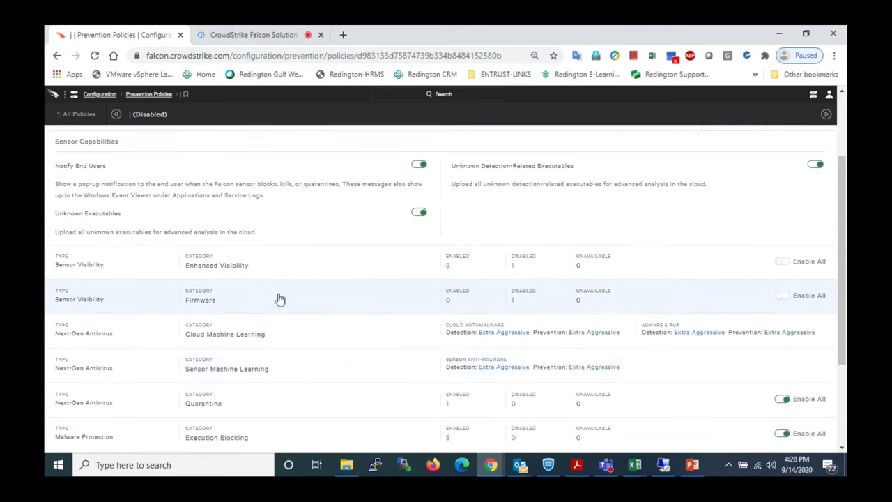
pyautogui.scroll(2, 278, 299)
pyautogui.scroll(-1, 289, 305)
pyautogui.scroll(2, 348, 272)
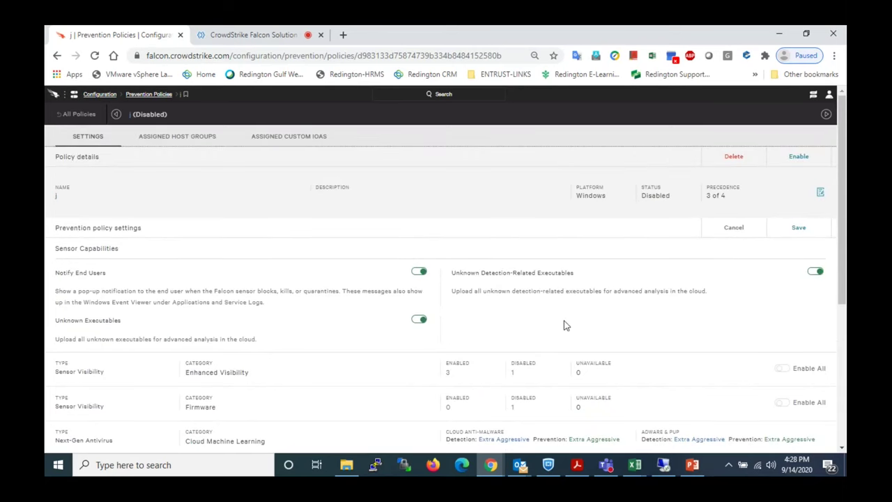
# Step: Try to enable all Enhanced Visibility settings and save the policy, backing out at the change confirmation
pyautogui.scroll(-1, 616, 306)
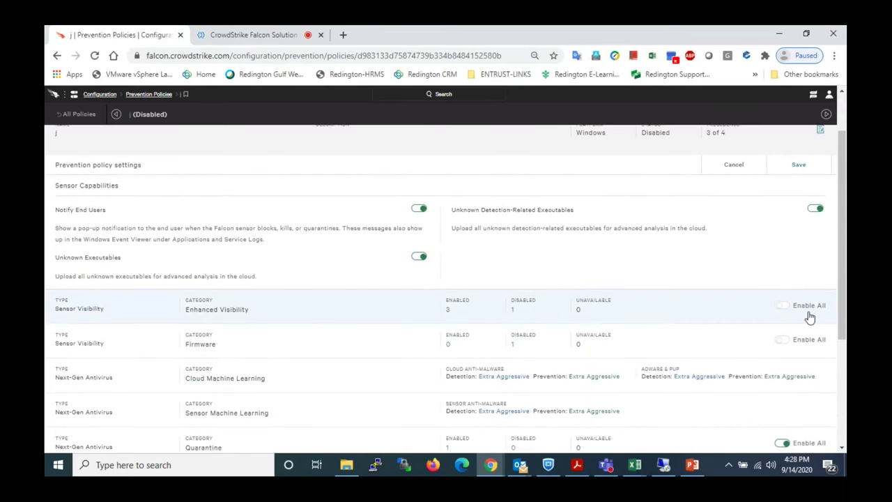
pyautogui.click(783, 307)
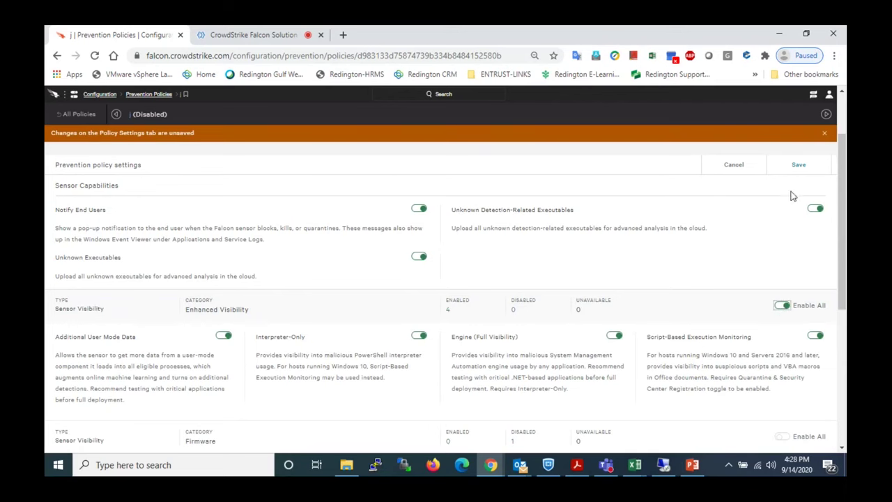
pyautogui.click(791, 170)
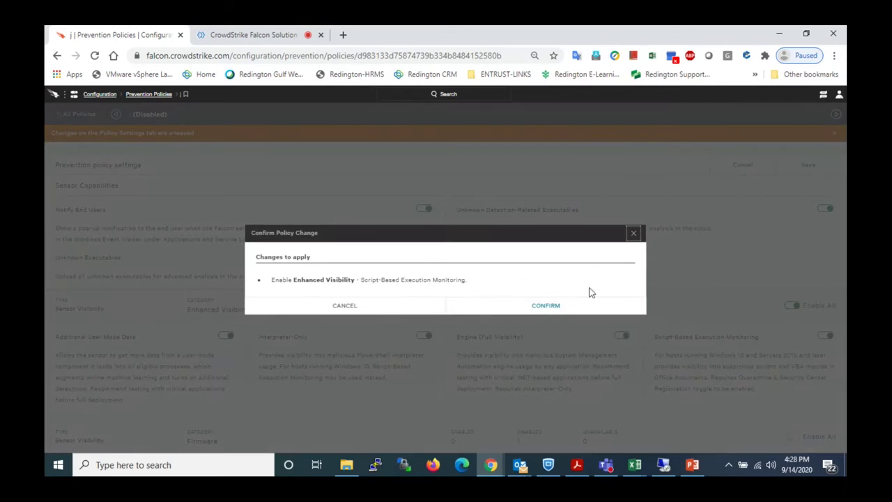
pyautogui.click(339, 307)
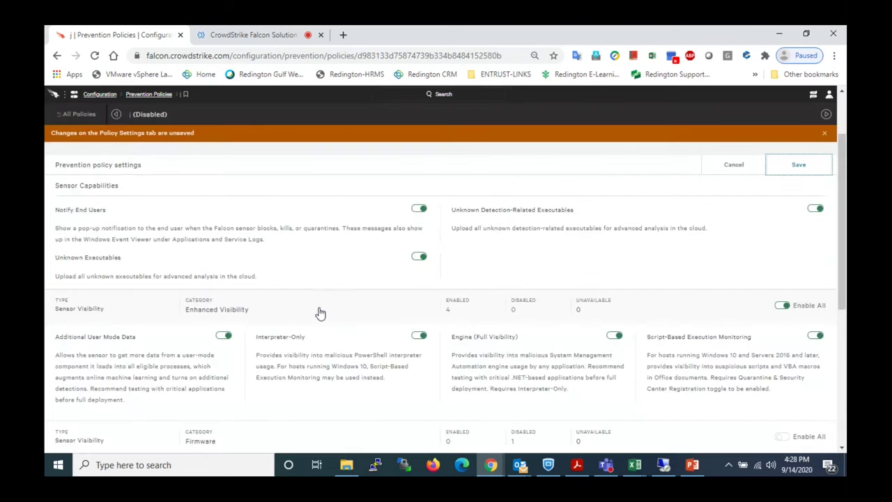
# Step: Discard the unsaved policy changes and check the host count of the policy's assigned host group
pyautogui.scroll(1, 228, 315)
pyautogui.scroll(1, 228, 315)
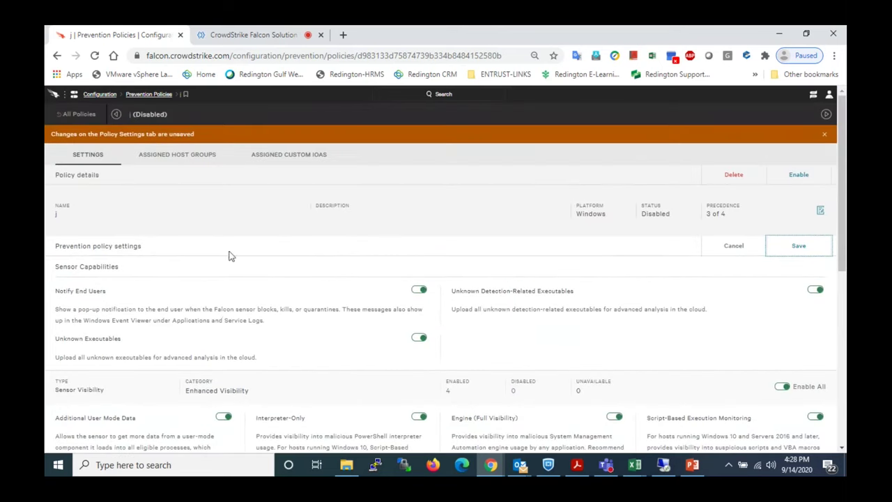
pyautogui.click(194, 158)
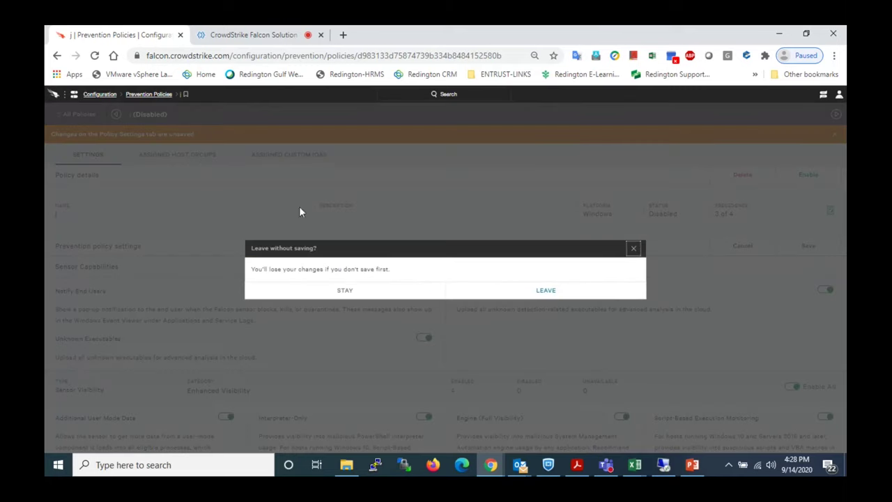
pyautogui.click(496, 291)
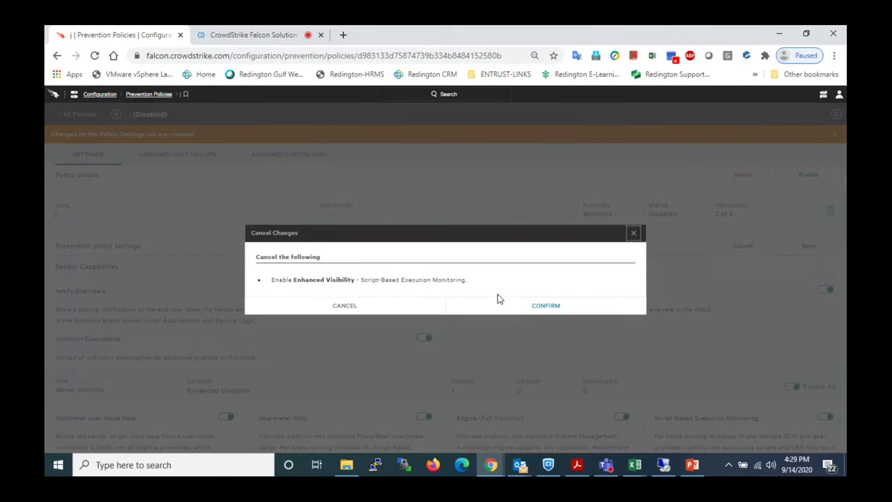
pyautogui.click(545, 306)
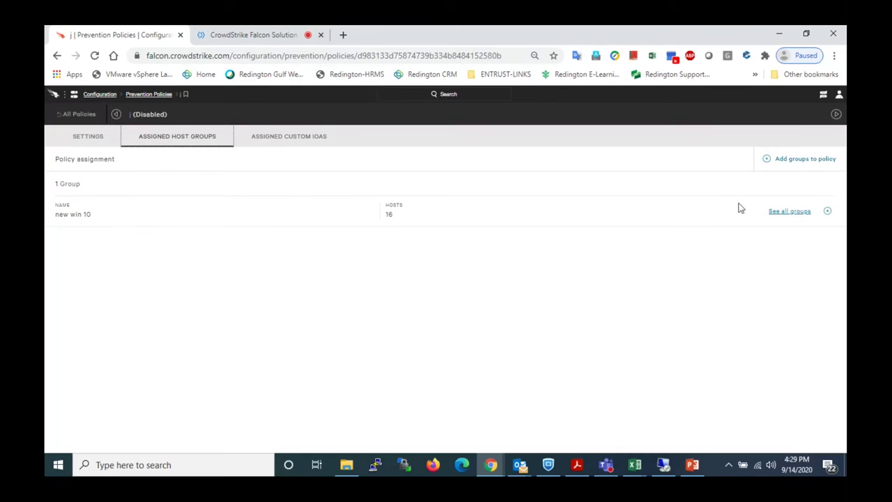
pyautogui.doubleClick(388, 214)
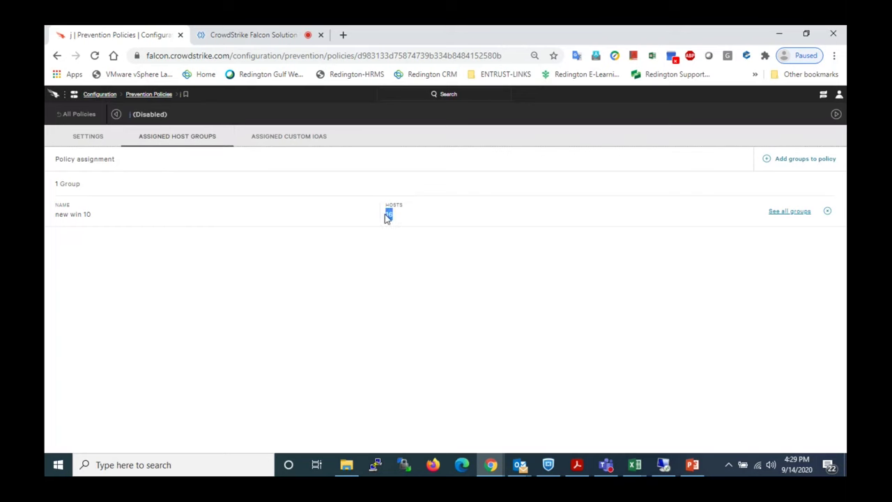
pyautogui.click(391, 216)
# Step: Open the Activity dashboard to view the overview of detections
pyautogui.click(53, 95)
pyautogui.moveTo(55, 95)
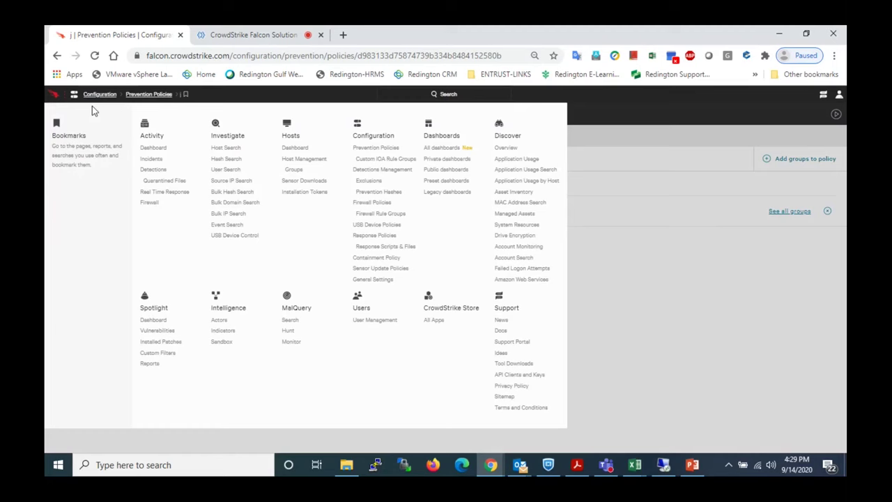
pyautogui.click(154, 149)
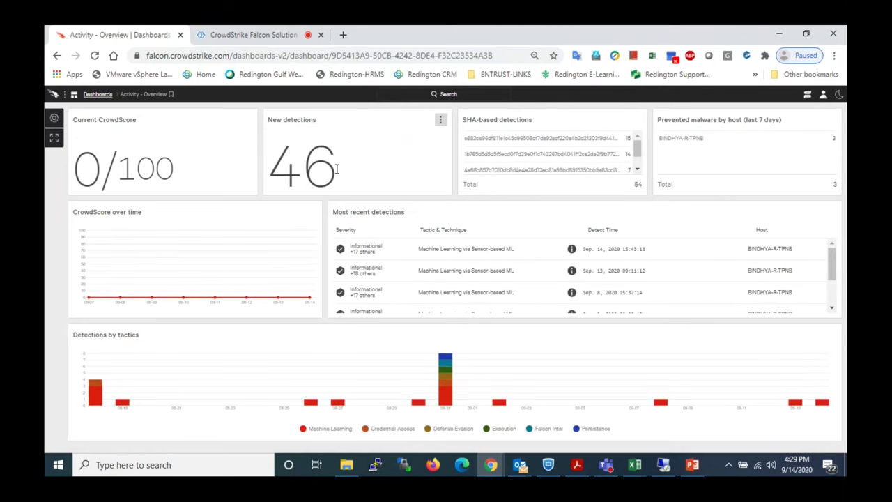
# Step: Switch to the remote Windows 7 machine, clear its Command Prompt and run "sc query csagent" to check the sensor service
pyautogui.click(664, 464)
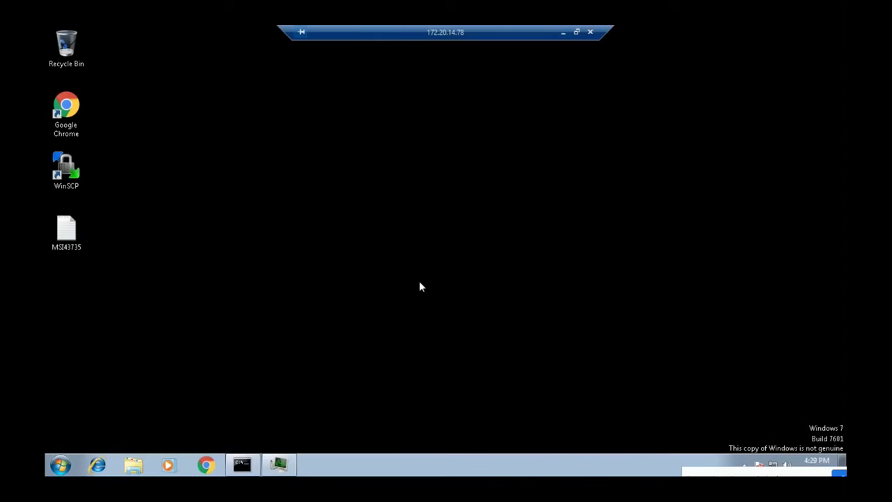
pyautogui.click(242, 466)
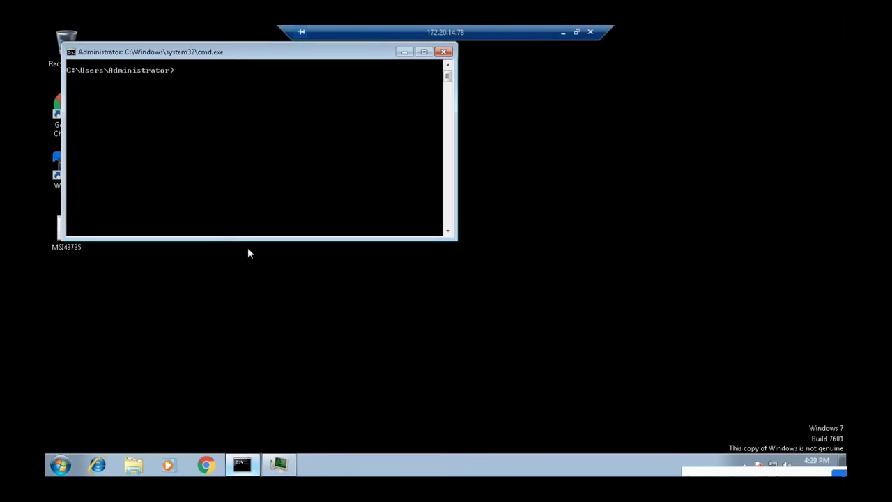
pyautogui.write('cls')
pyautogui.press('Return')
pyautogui.write('sc query csagent')
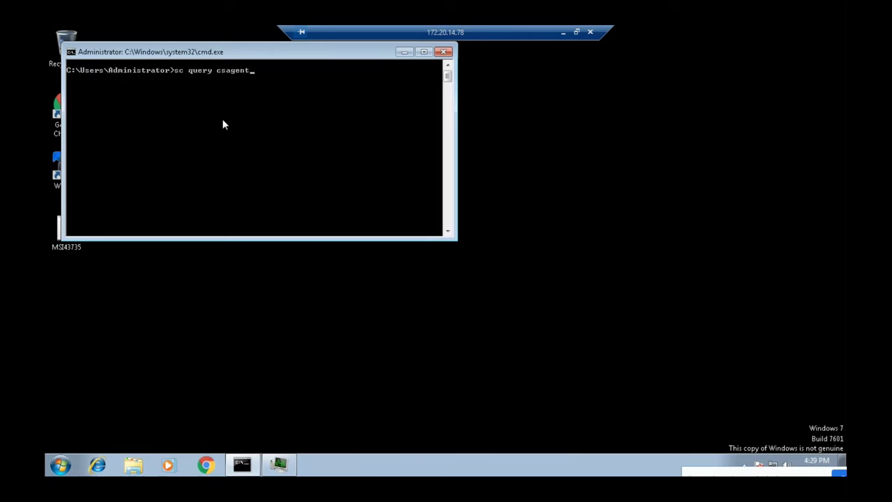
pyautogui.press('Return')
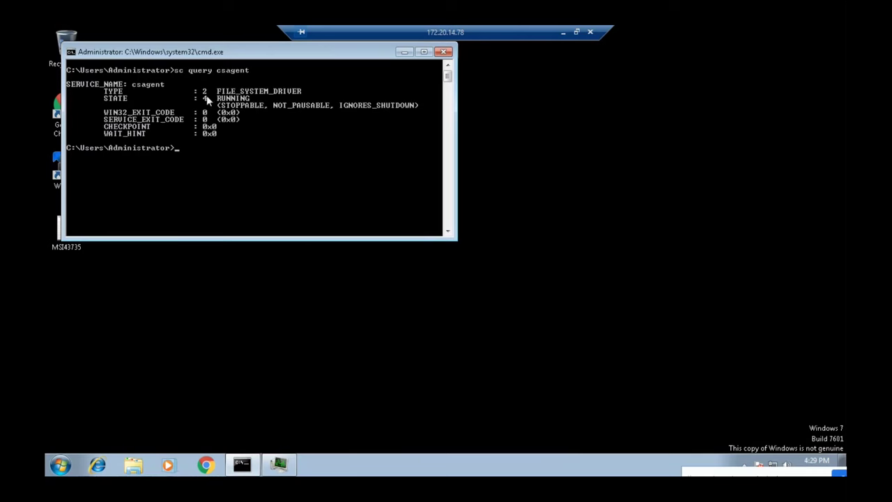
# Step: Mark the csagent service's state value in the command output, clear the marking and close the Command Prompt
pyautogui.rightClick(244, 113)
pyautogui.click(255, 121)
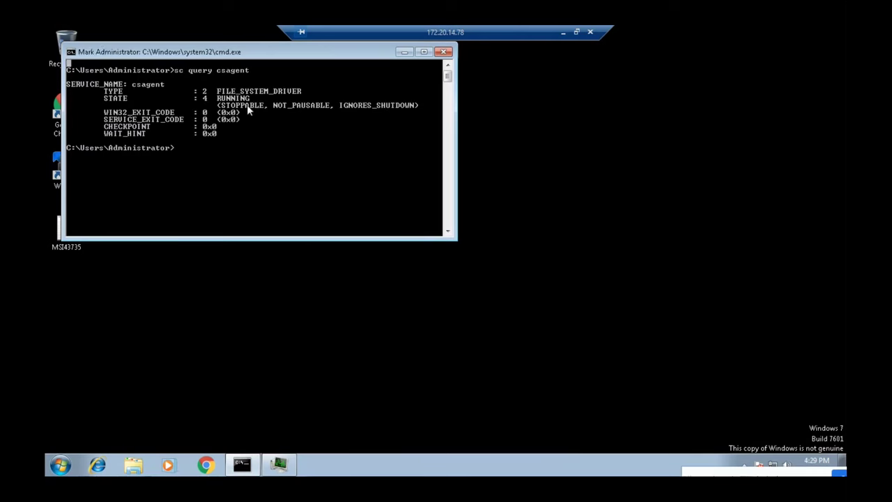
pyautogui.moveTo(260, 100); pyautogui.dragTo(204, 102)
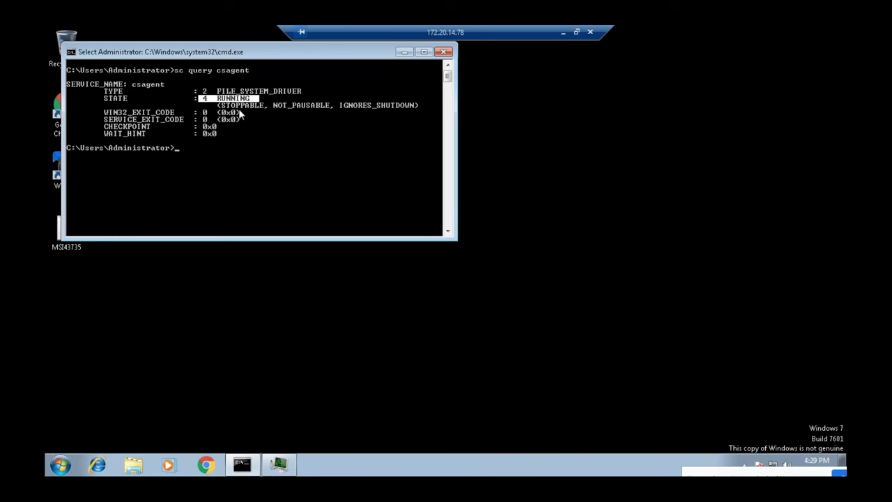
pyautogui.click(242, 148)
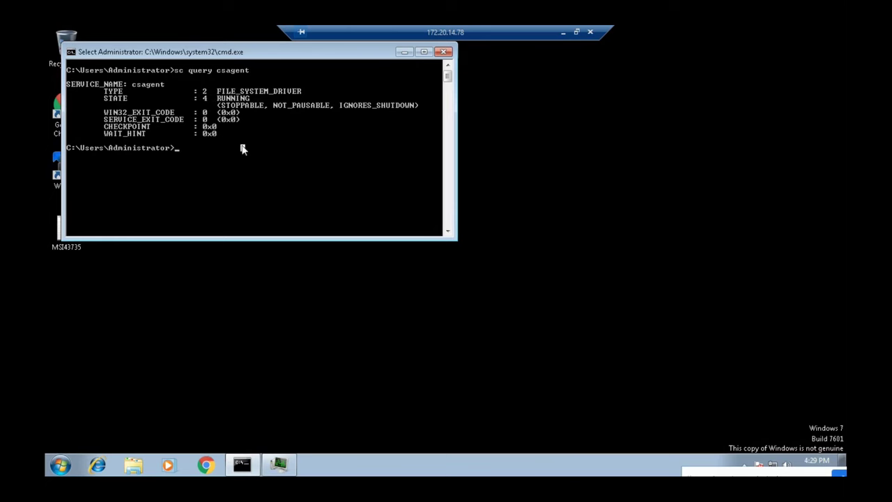
pyautogui.click(445, 52)
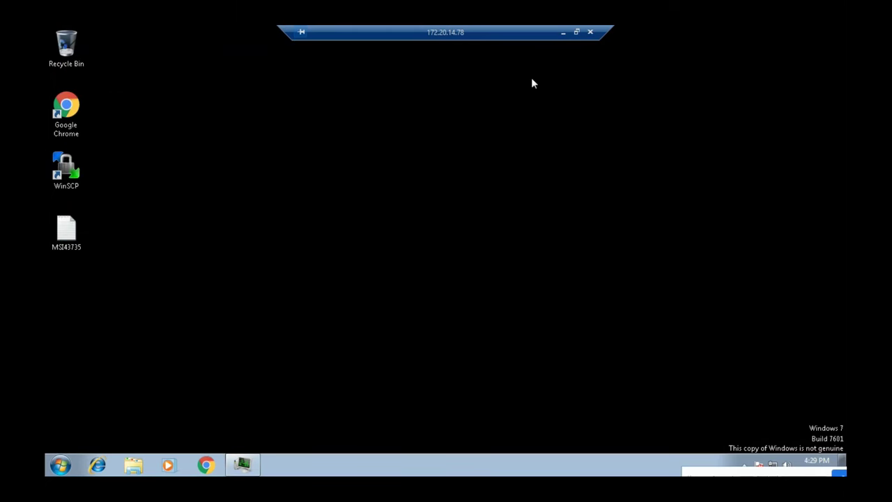
# Step: Leave the remote session and open "CMD and Powershell commands.docx" from the Samples folder in D:\Products\CROWDSTRIKE
pyautogui.click(562, 33)
pyautogui.click(347, 465)
pyautogui.click(354, 288)
pyautogui.click(286, 119)
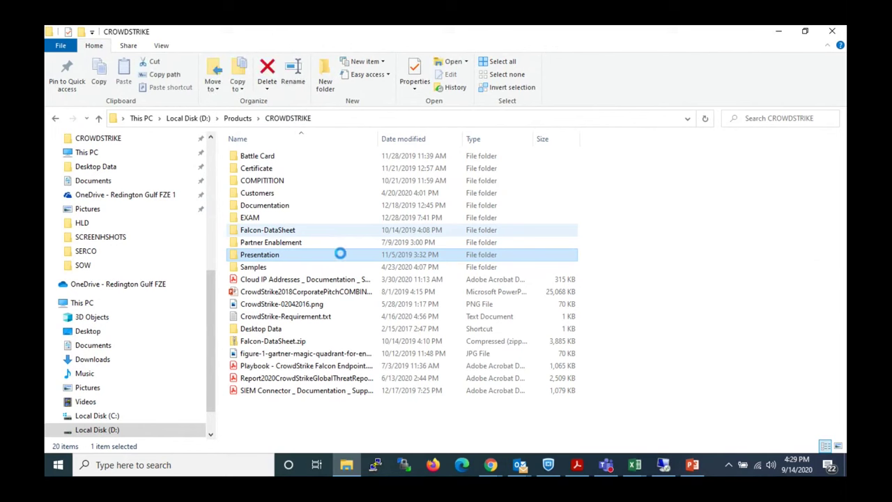
pyautogui.click(262, 267)
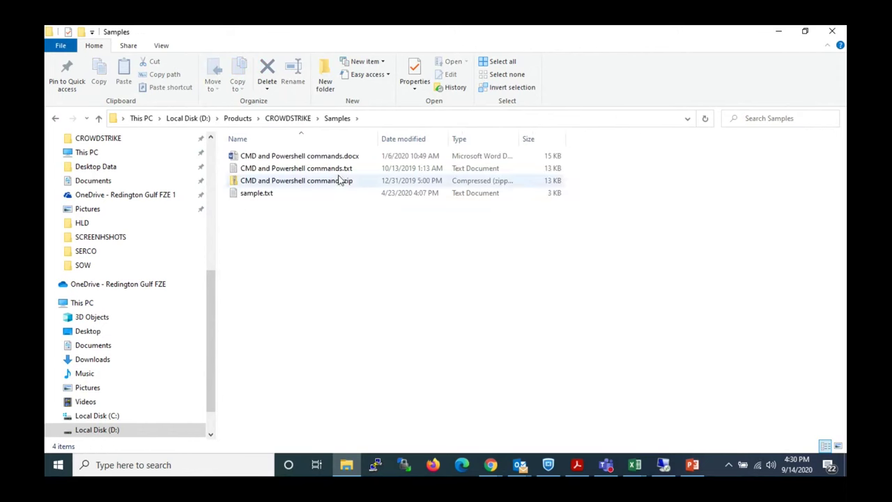
pyautogui.click(320, 158)
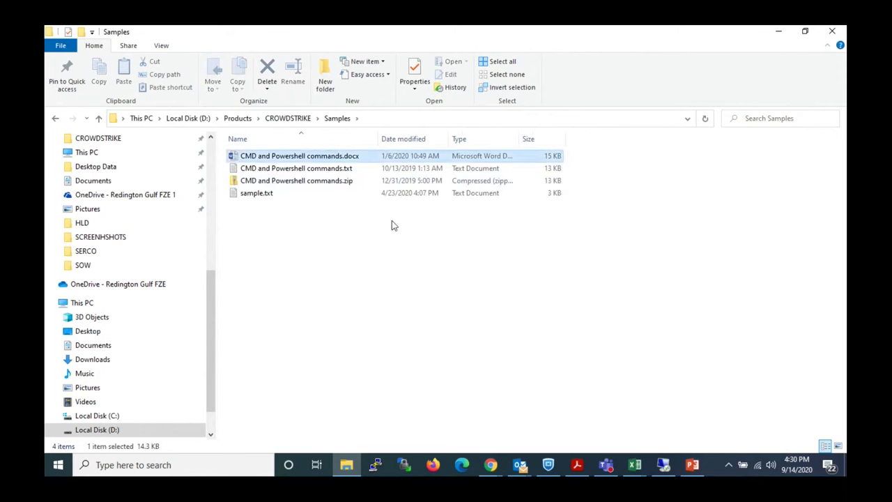
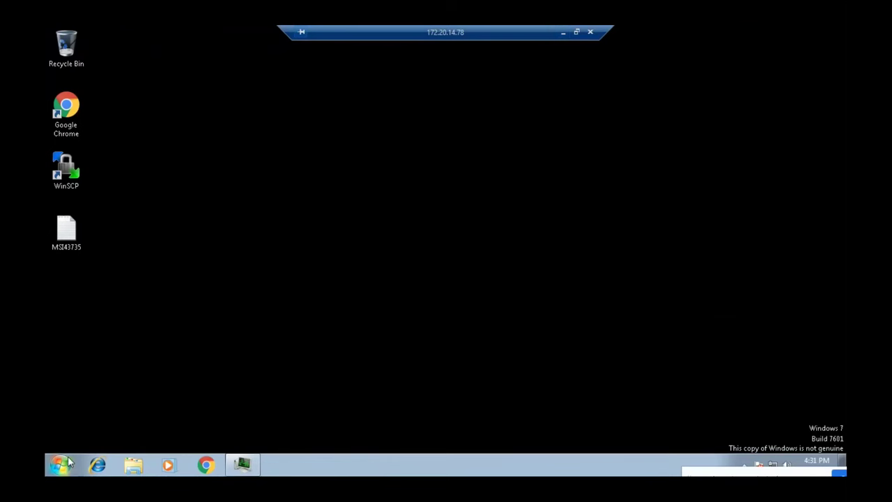
# Step: Search for cmd on the remote Windows 7 machine and open a new Command Prompt
pyautogui.click(62, 464)
pyautogui.write('cnd')
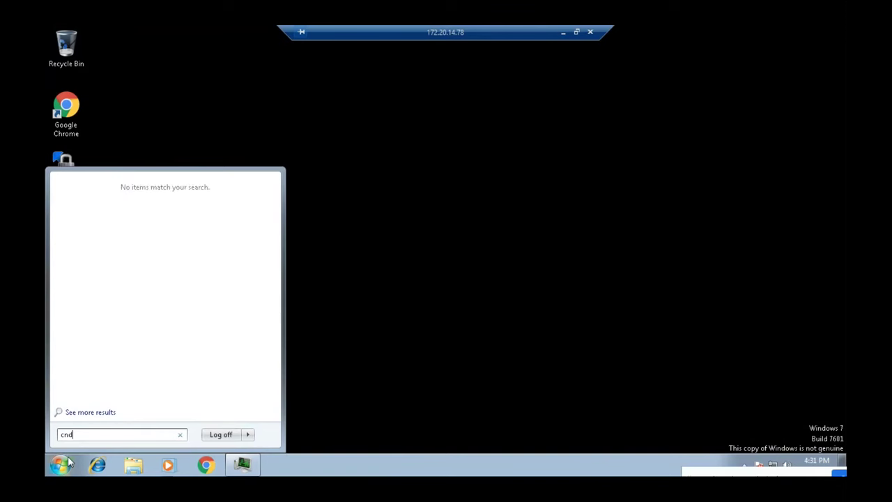
pyautogui.press('BackSpace')
pyautogui.press('BackSpace')
pyautogui.write('md')
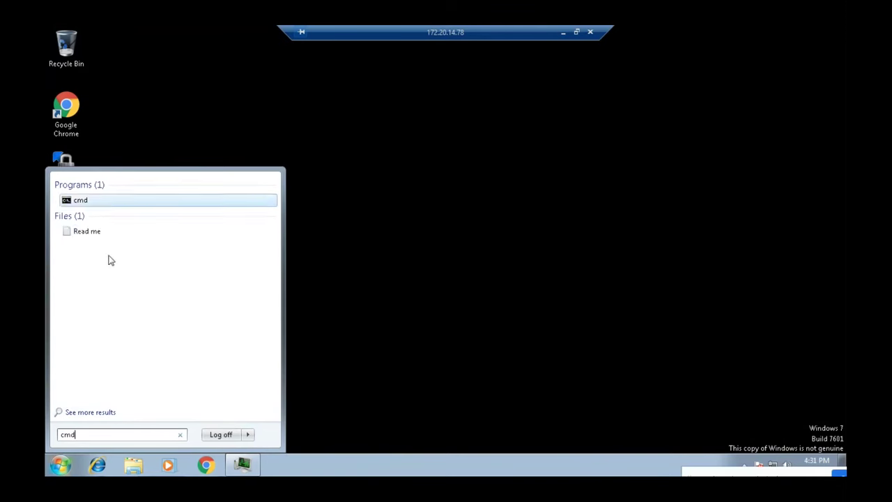
pyautogui.click(80, 203)
# Step: Change the Command Prompt's working directory to the root of drive C and clear the screen
pyautogui.write('cd')
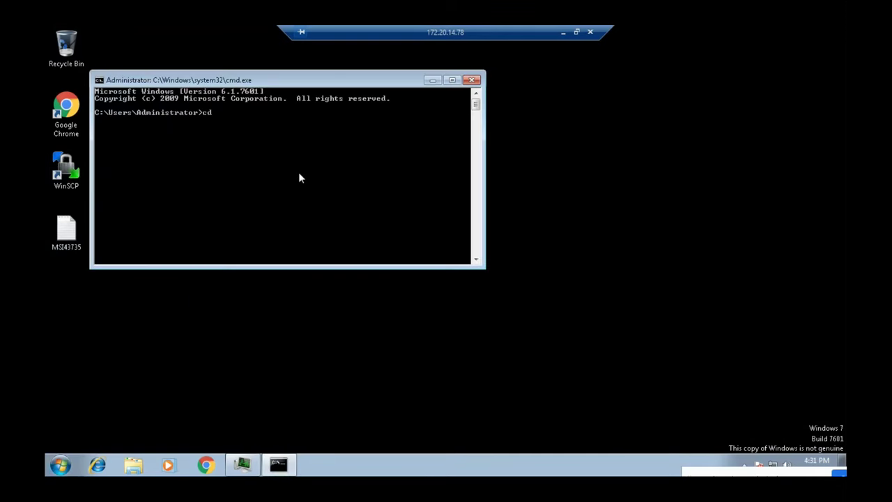
pyautogui.press('Return')
pyautogui.write('cd\\')
pyautogui.press('BackSpace')
pyautogui.press('BackSpace')
pyautogui.press('Return')
pyautogui.write('cls')
pyautogui.press('Return')
pyautogui.write('cd\\')
pyautogui.press('Return')
pyautogui.write('cls')
pyautogui.press('Return')
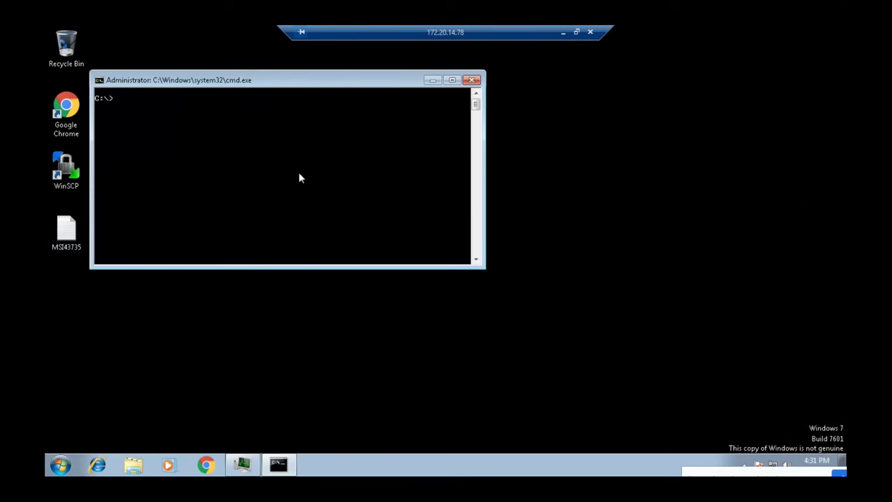
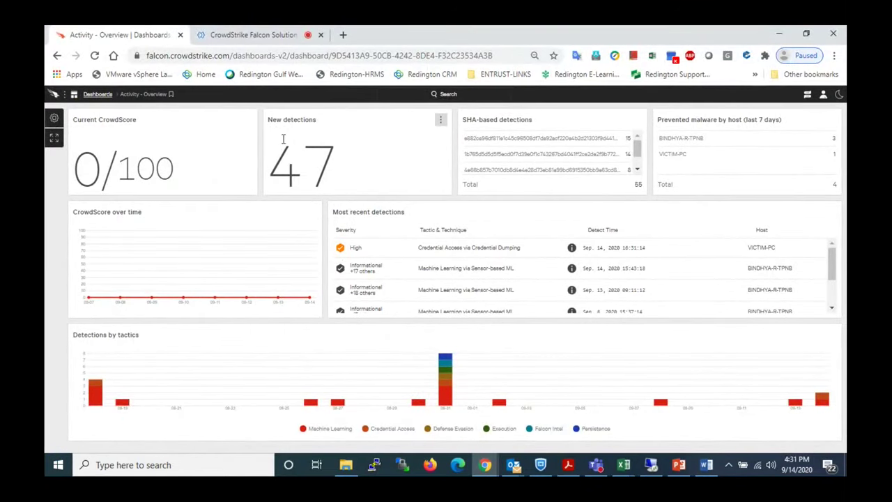
# Step: Open the list of all new detections from the New detections widget on the Activity overview dashboard
pyautogui.click(440, 120)
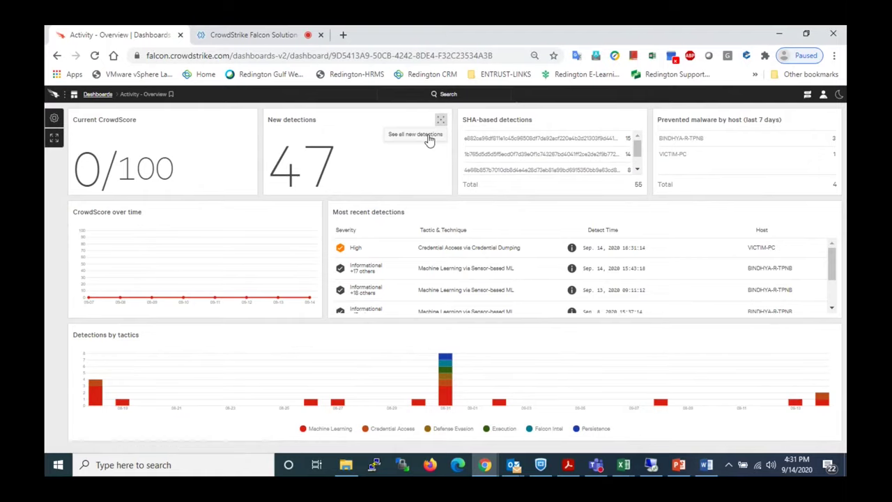
pyautogui.click(428, 136)
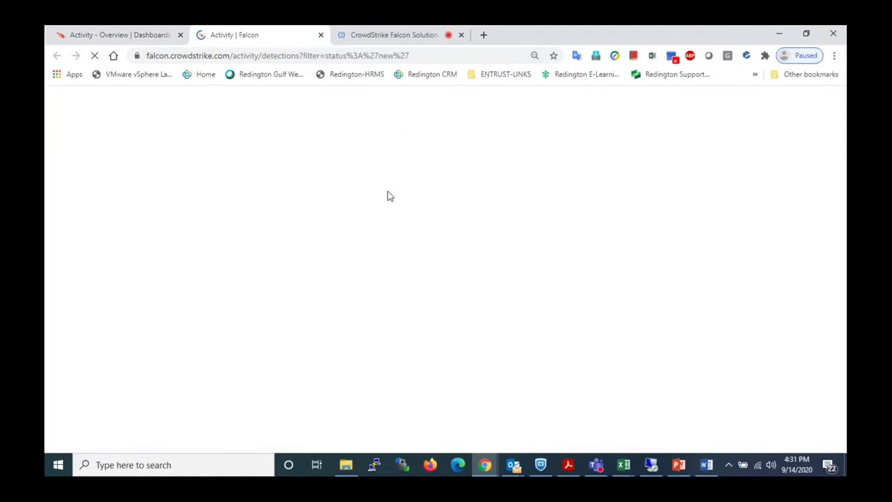
pyautogui.click(122, 31)
pyautogui.click(220, 35)
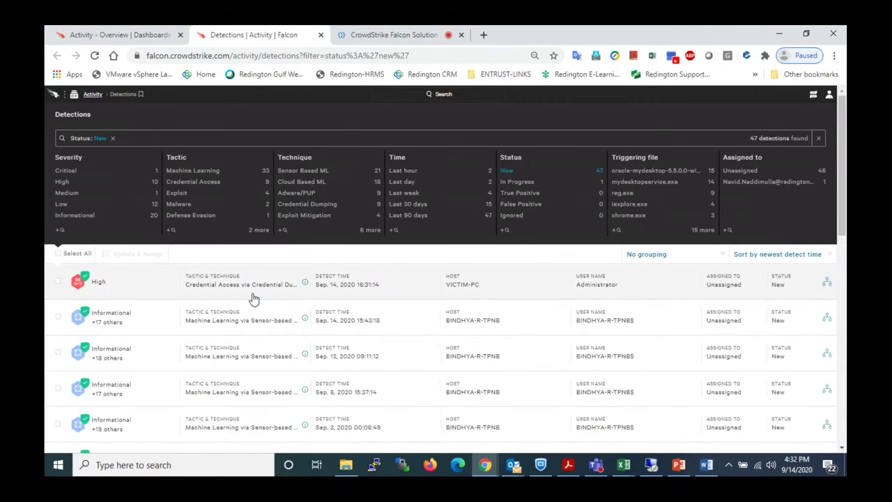
# Step: Check the detect time of the High severity credential dumping detection on VICTIM-PC and open its process tree
pyautogui.moveTo(346, 293)
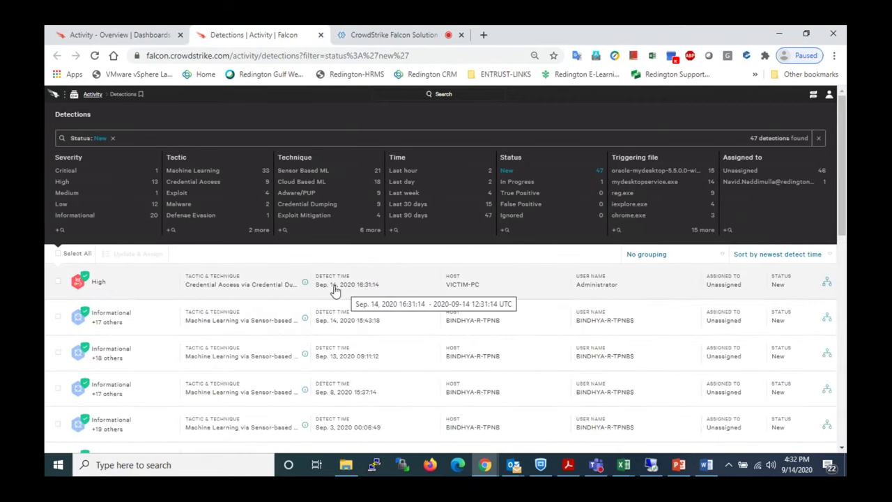
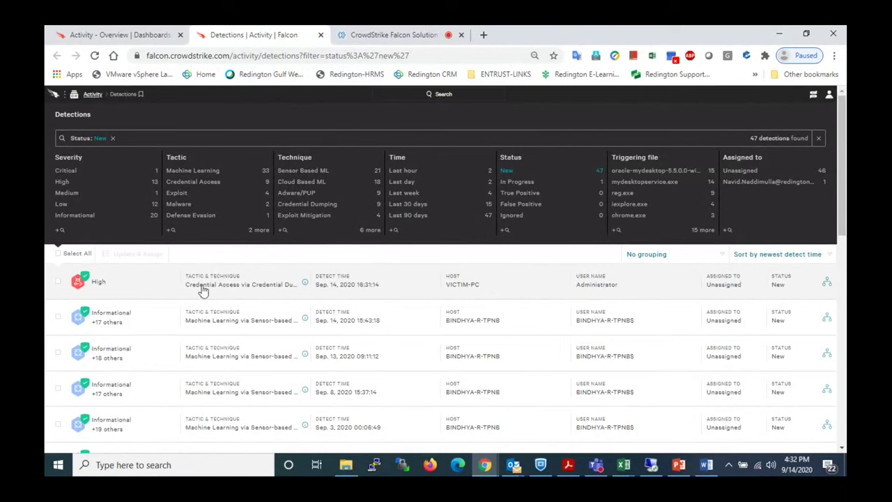
pyautogui.moveTo(103, 286)
pyautogui.click(220, 289)
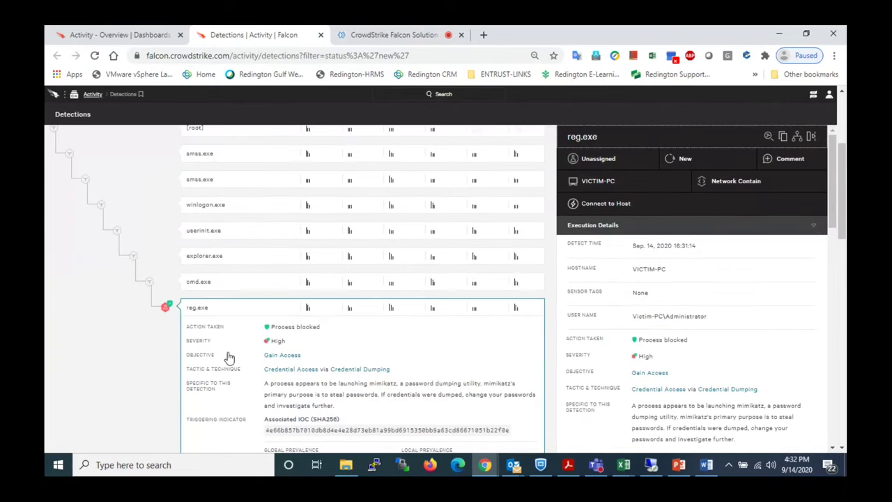
# Step: Highlight the action taken, severity, tactic and technique, and the specific description in the reg.exe detection
pyautogui.moveTo(265, 328); pyautogui.dragTo(296, 333)
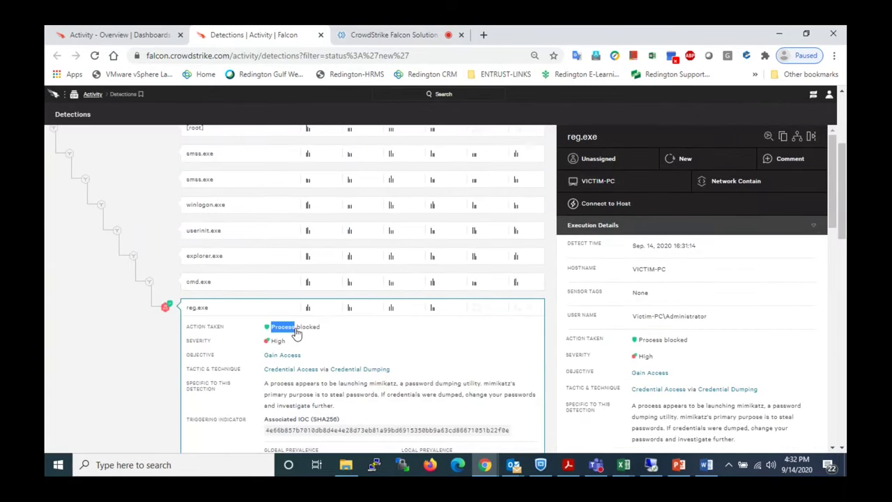
pyautogui.doubleClick(278, 341)
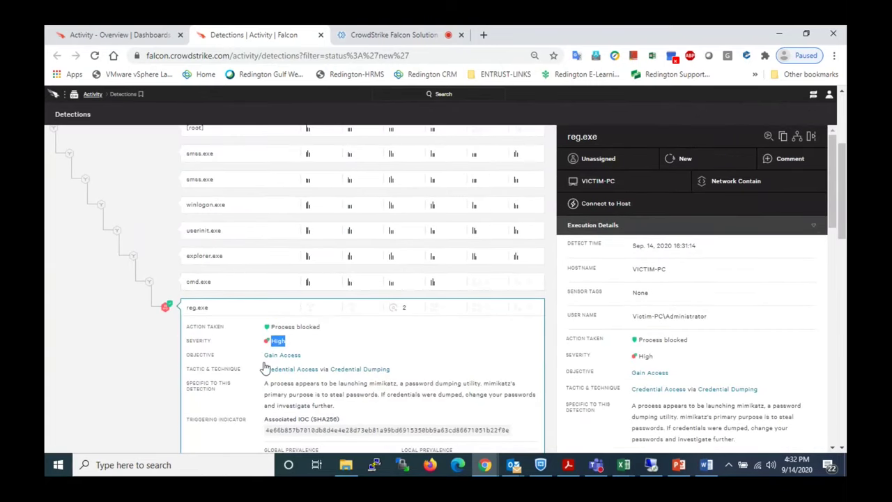
pyautogui.moveTo(262, 355); pyautogui.dragTo(259, 379)
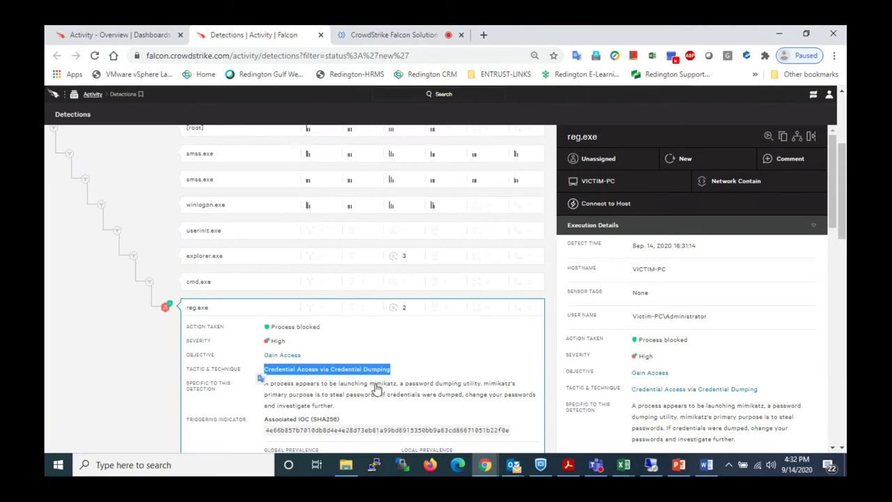
pyautogui.click(417, 383)
pyautogui.moveTo(264, 391); pyautogui.dragTo(339, 411)
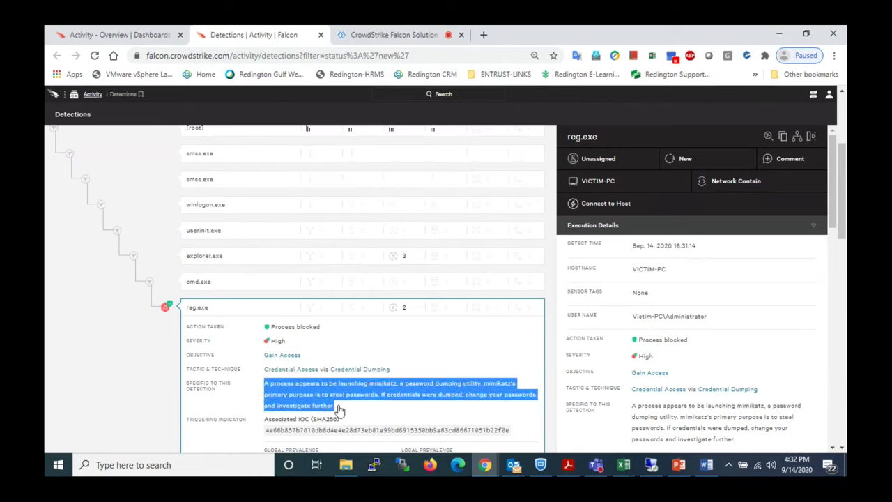
pyautogui.click(349, 413)
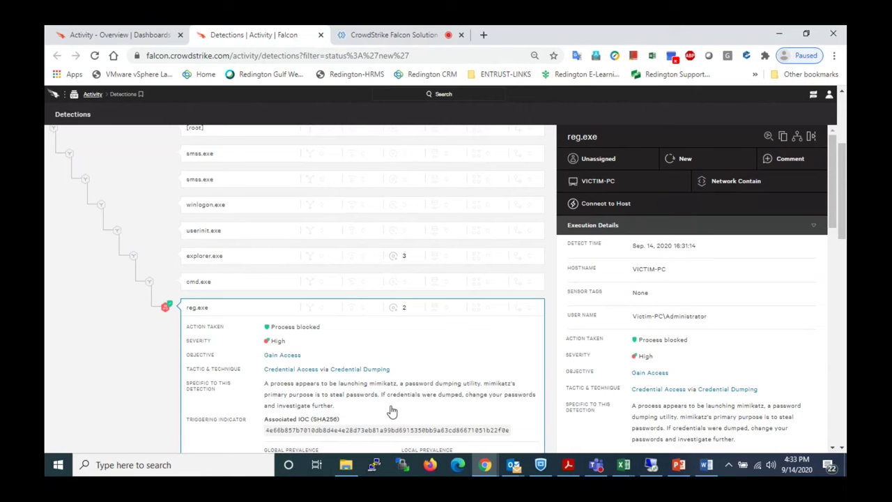
# Step: Highlight the reg.exe detection's blocked action again, along with the advice to change passwords and investigate further
pyautogui.moveTo(342, 412); pyautogui.dragTo(258, 388)
pyautogui.moveTo(320, 329); pyautogui.dragTo(264, 329)
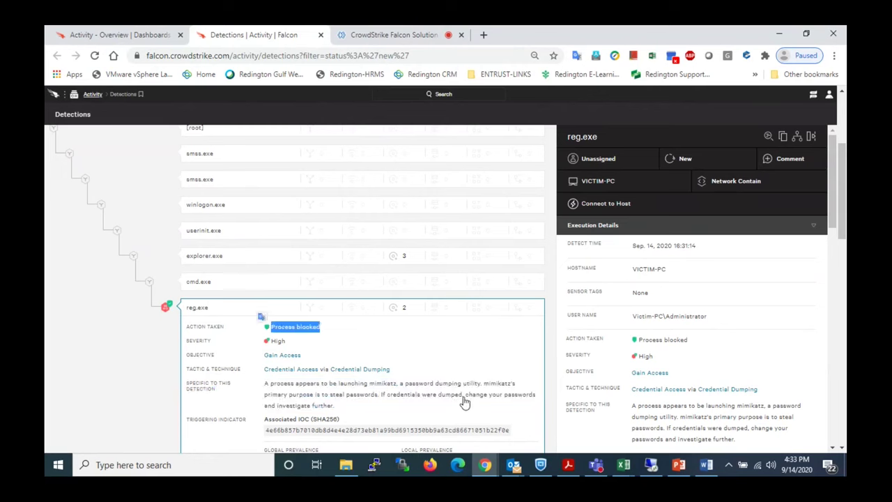
pyautogui.moveTo(466, 395); pyautogui.dragTo(471, 408)
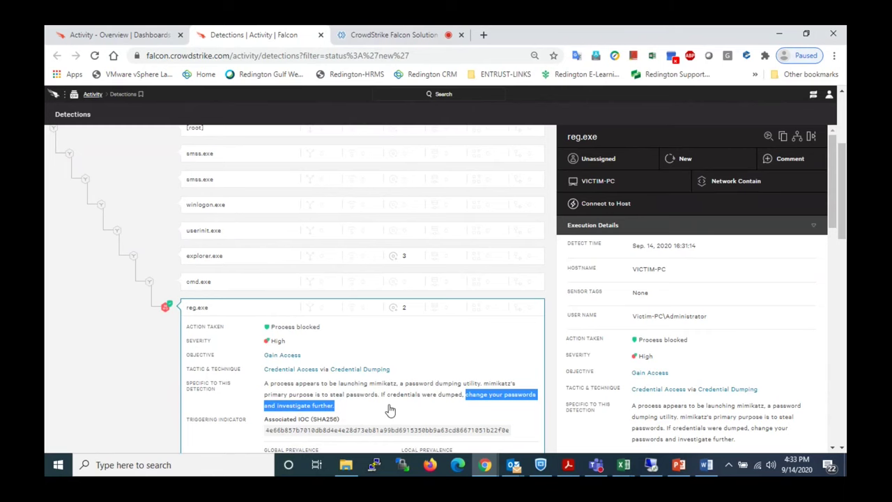
# Step: Highlight the triggering indicator's SHA256 hash and the reg.exe file name in the associated file path
pyautogui.scroll(-2, 390, 410)
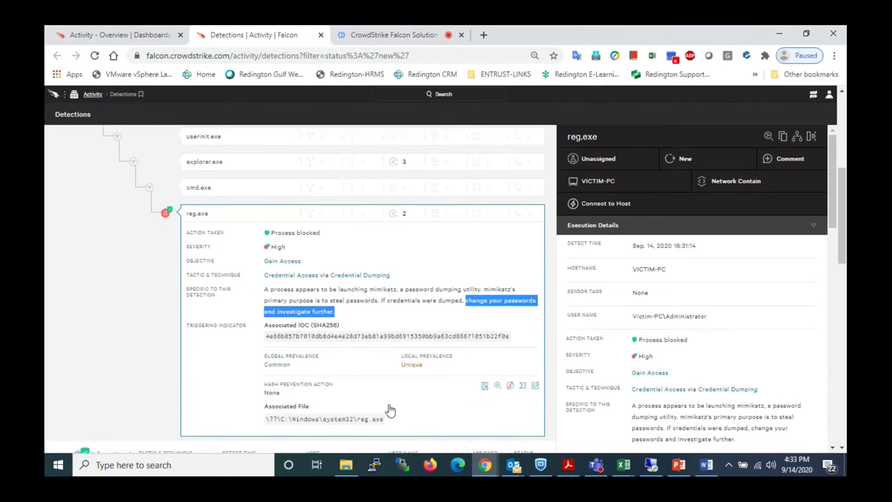
pyautogui.moveTo(265, 336); pyautogui.dragTo(292, 364)
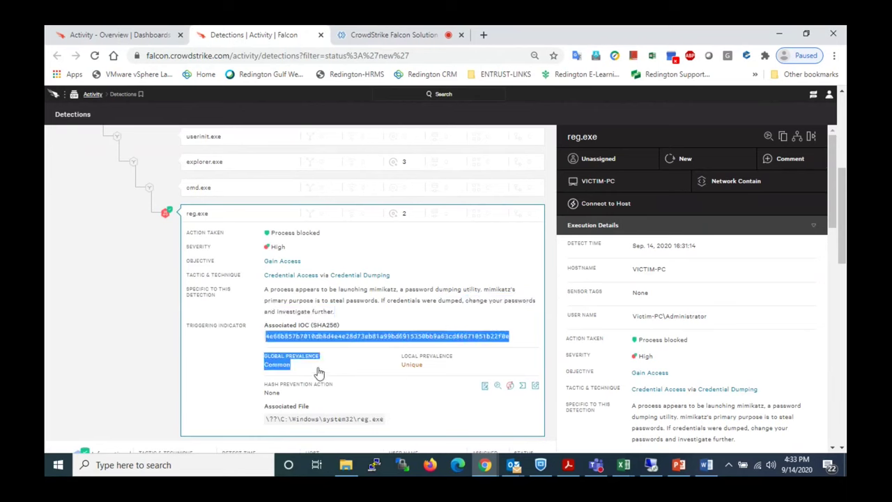
pyautogui.click(298, 402)
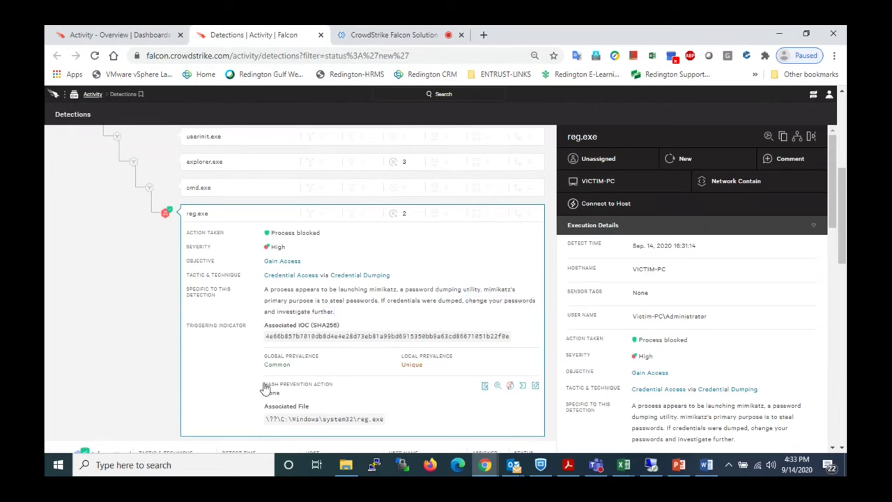
pyautogui.doubleClick(505, 336)
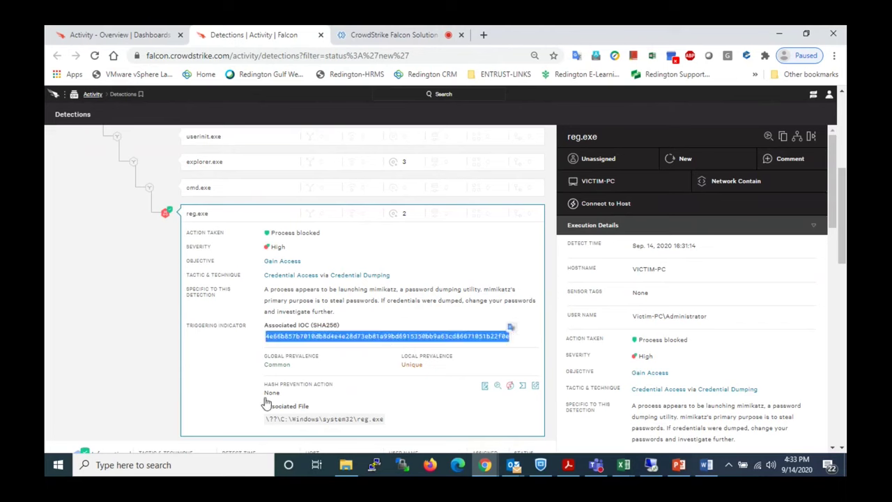
pyautogui.moveTo(267, 419); pyautogui.dragTo(357, 422)
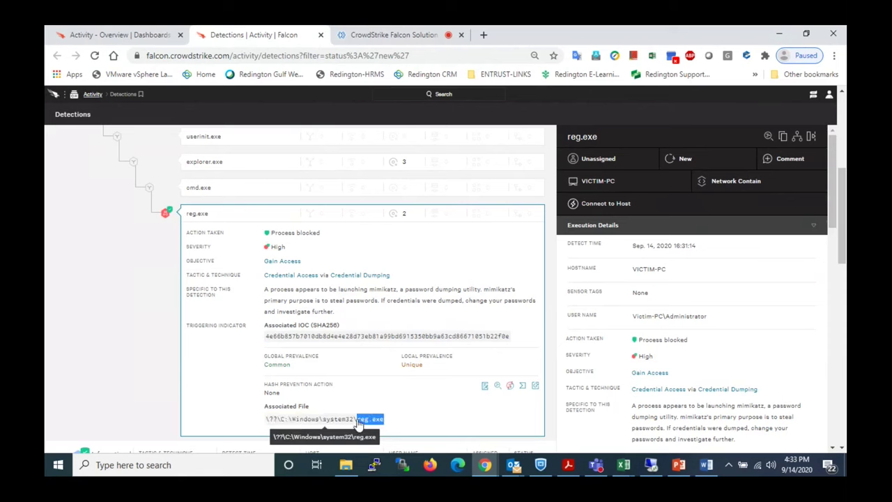
pyautogui.click(416, 421)
# Step: Examine the execution details of reg.exe, from the detect time and hostname down to the associated file
pyautogui.scroll(-2, 696, 348)
pyautogui.scroll(2, 697, 349)
pyautogui.scroll(-1, 696, 346)
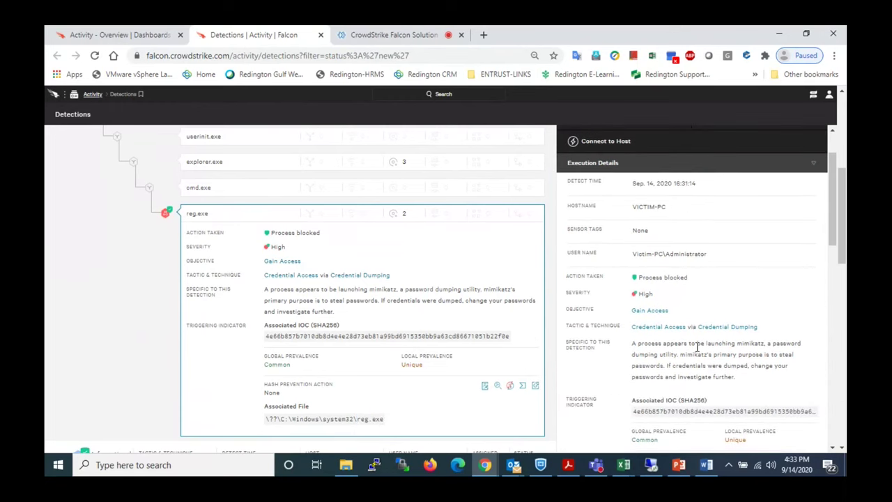
pyautogui.scroll(-1, 697, 347)
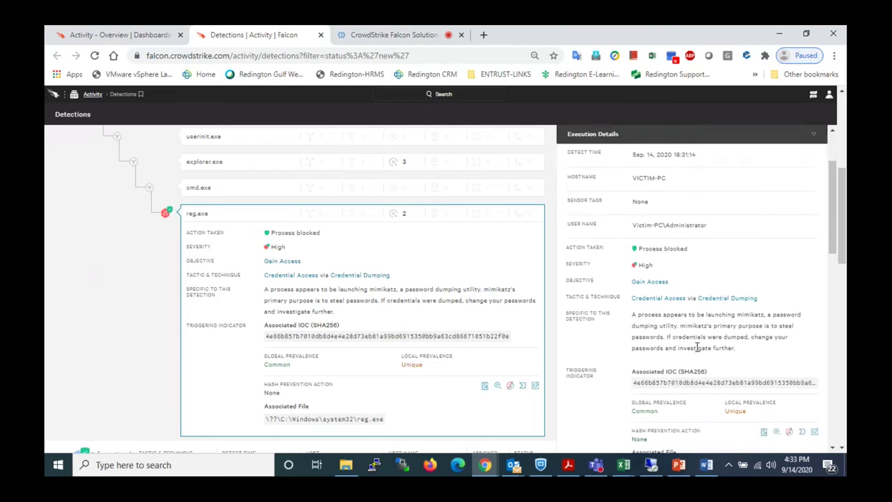
pyautogui.scroll(1, 696, 346)
pyautogui.scroll(-1, 696, 346)
pyautogui.scroll(1, 696, 347)
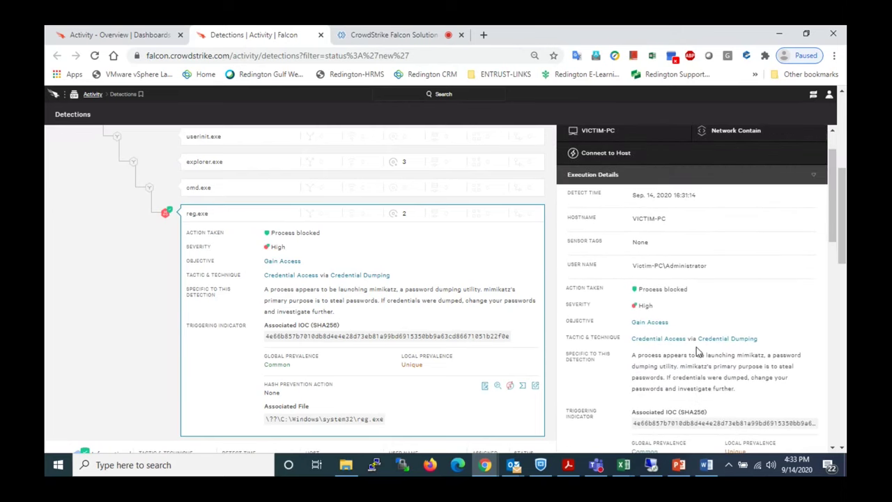
pyautogui.scroll(-3, 690, 286)
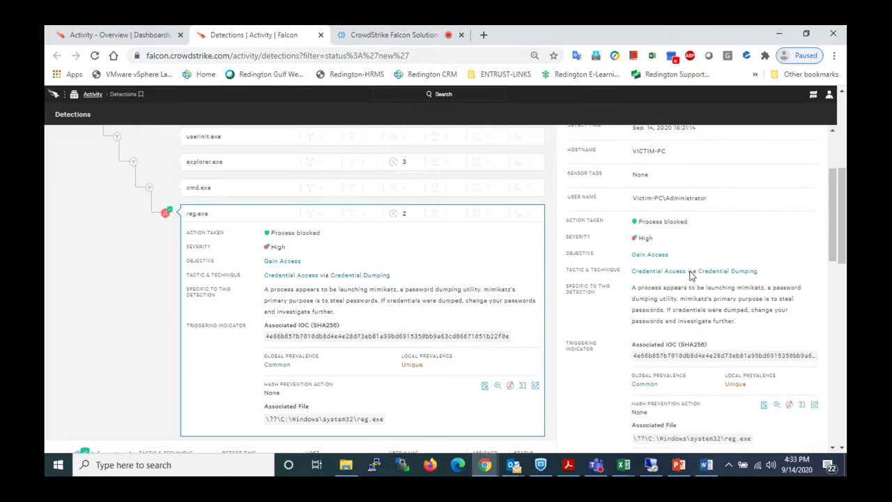
pyautogui.scroll(-1, 689, 276)
# Step: Highlight the local process ID of reg.exe, and expand and highlight its full command line
pyautogui.moveTo(659, 305); pyautogui.dragTo(633, 304)
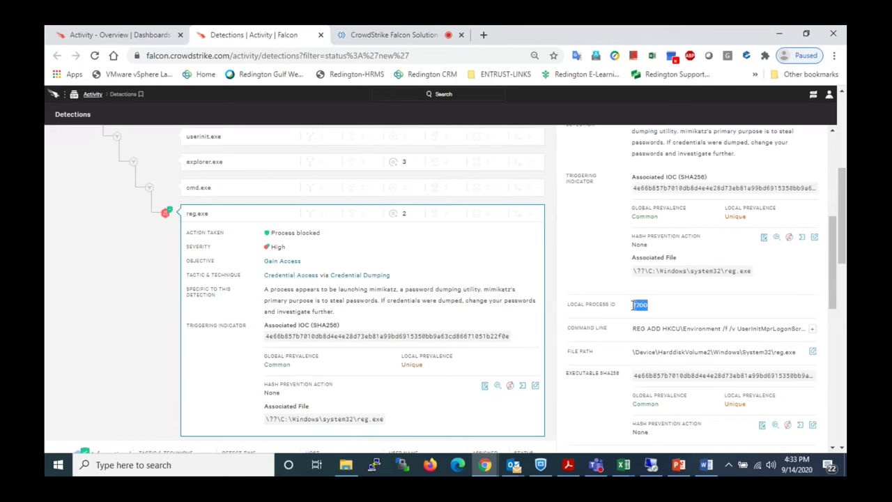
pyautogui.click(633, 328)
pyautogui.moveTo(683, 325); pyautogui.dragTo(785, 335)
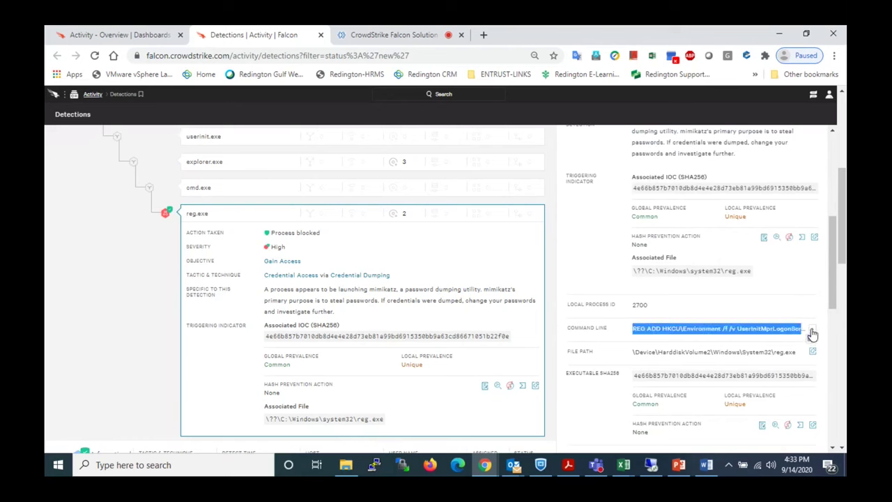
pyautogui.click(812, 329)
pyautogui.click(718, 357)
pyautogui.moveTo(717, 356); pyautogui.dragTo(634, 334)
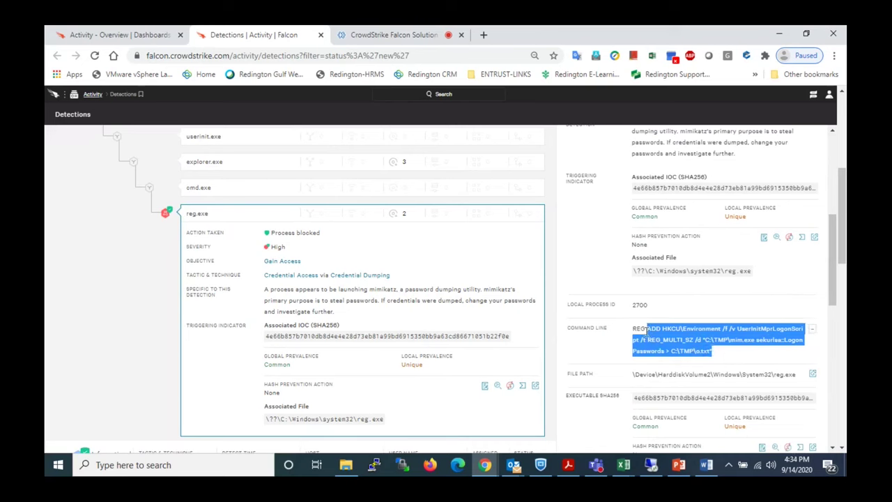
# Step: Highlight the file path, the run period's start and end times, and the duration status in the execution details
pyautogui.scroll(-2, 632, 321)
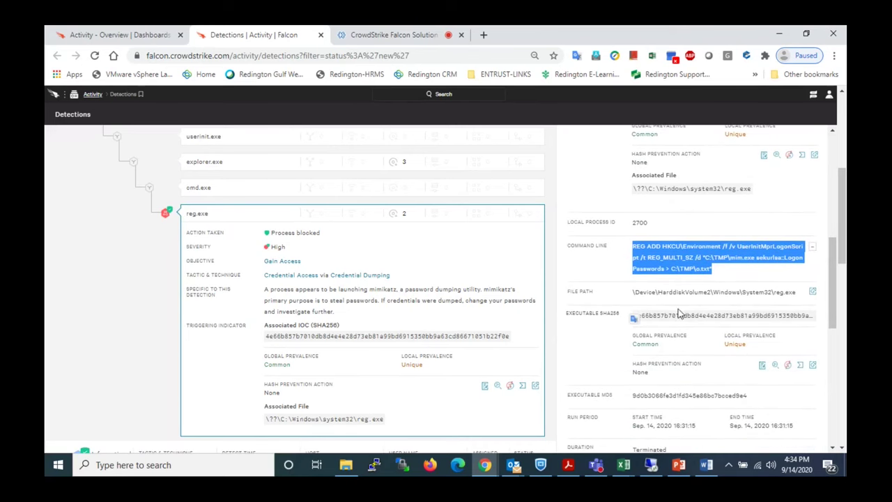
pyautogui.moveTo(798, 292); pyautogui.dragTo(632, 293)
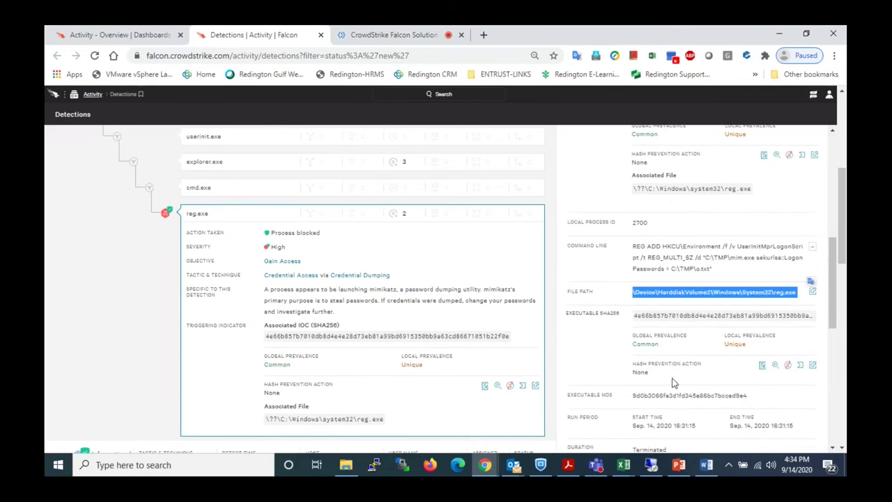
pyautogui.scroll(-1, 675, 382)
pyautogui.moveTo(697, 347); pyautogui.dragTo(632, 347)
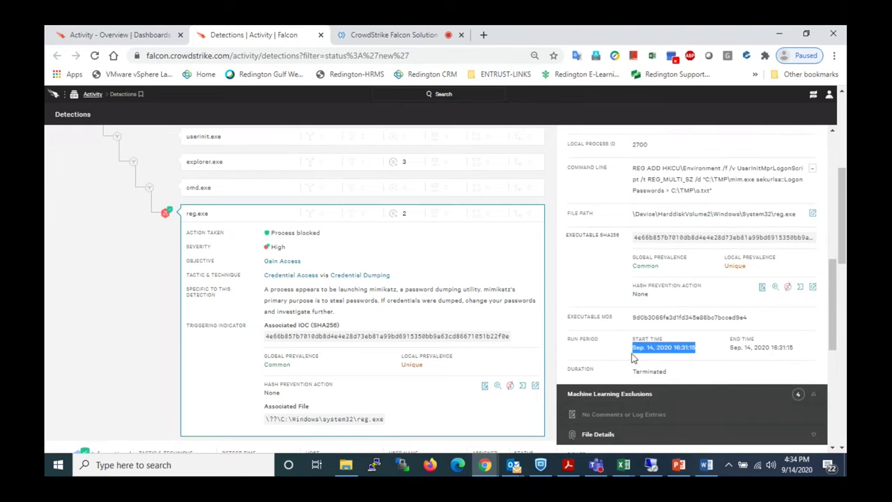
pyautogui.moveTo(784, 347); pyautogui.dragTo(739, 347)
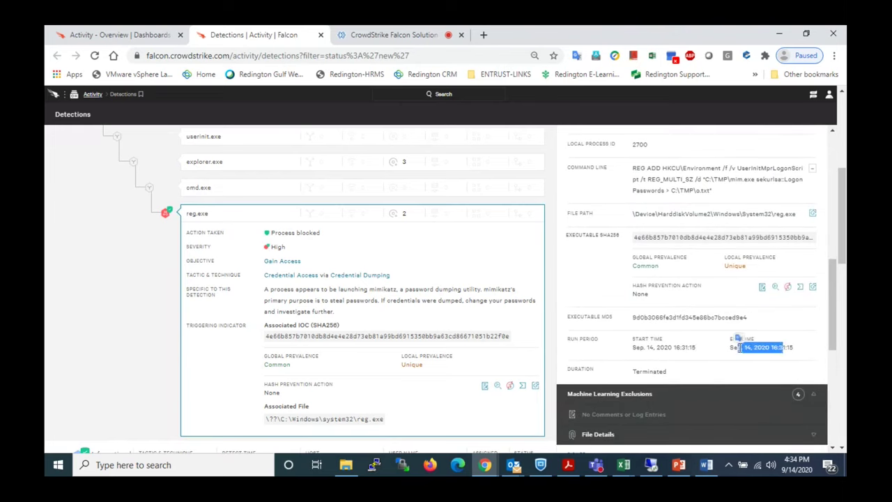
pyautogui.moveTo(673, 373); pyautogui.dragTo(629, 378)
# Step: Review the File Details of reg.exe and highlight the common name
pyautogui.scroll(-5, 678, 345)
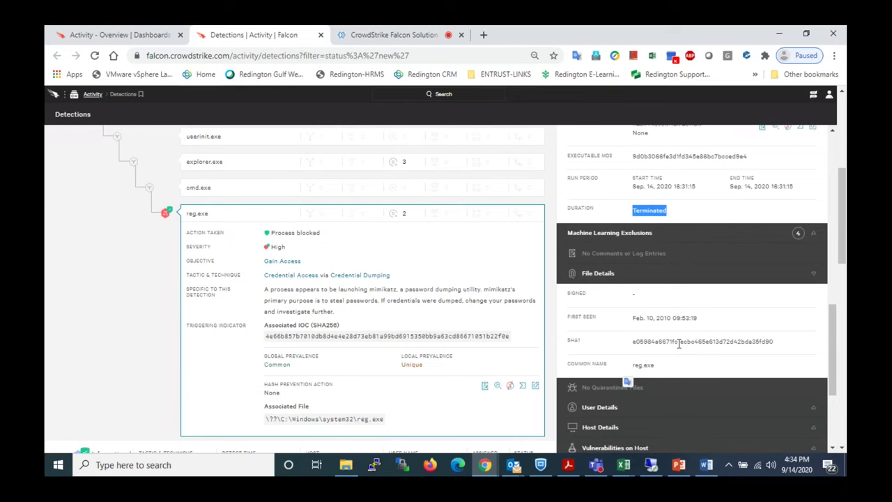
pyautogui.click(703, 298)
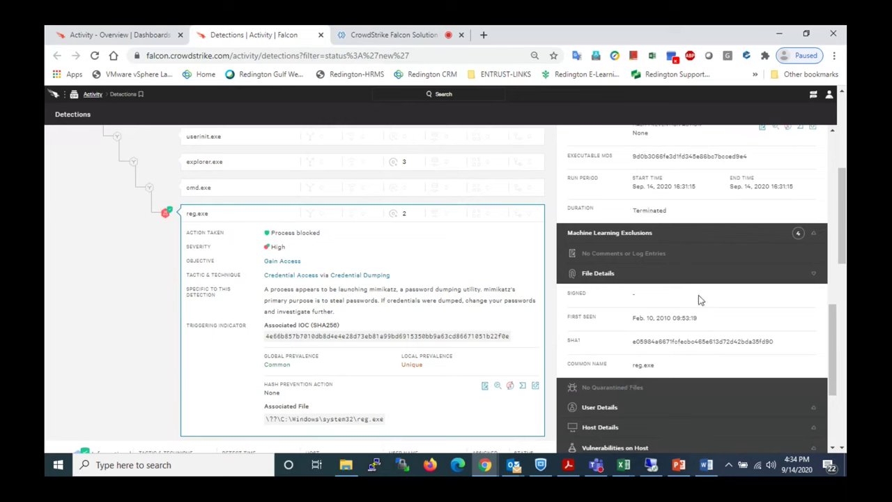
pyautogui.moveTo(663, 372); pyautogui.dragTo(634, 365)
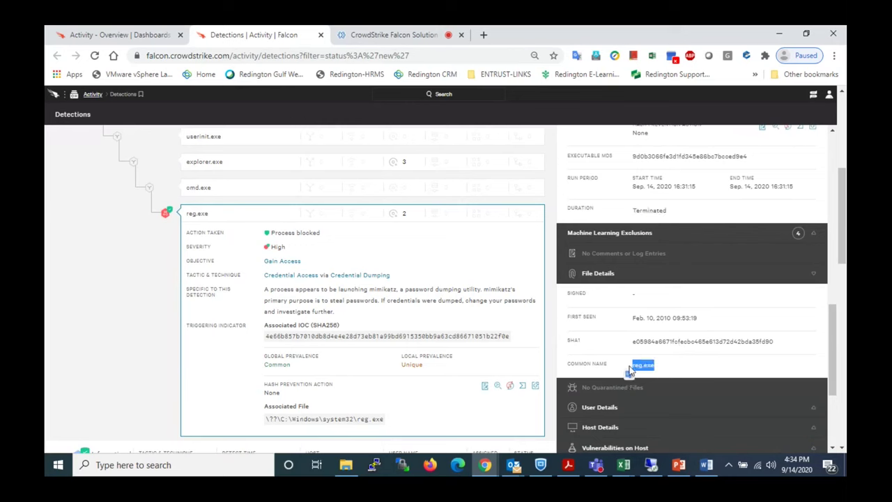
pyautogui.click(687, 362)
# Step: Expand the User Details of the detection and highlight the user name
pyautogui.scroll(-2, 688, 362)
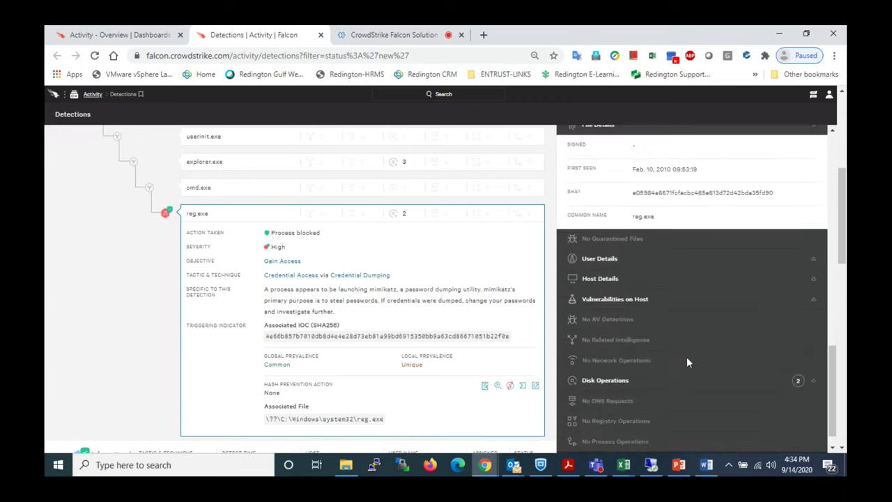
pyautogui.click(638, 264)
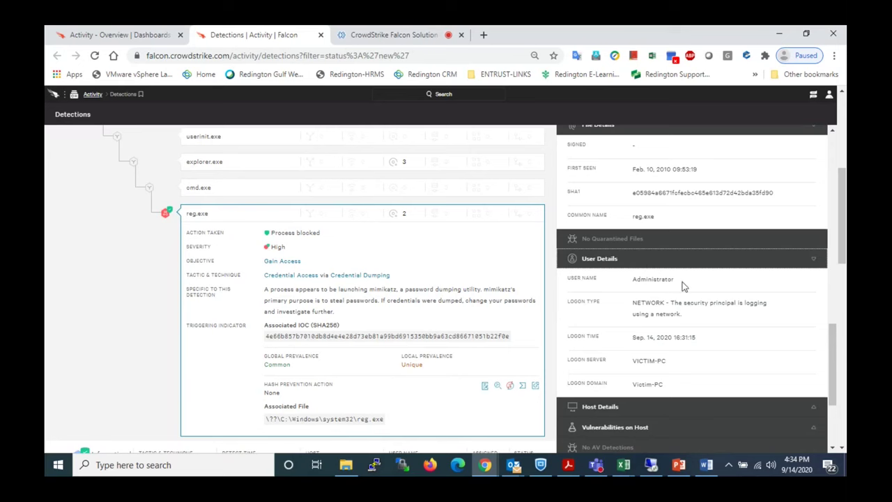
pyautogui.moveTo(683, 285); pyautogui.dragTo(630, 289)
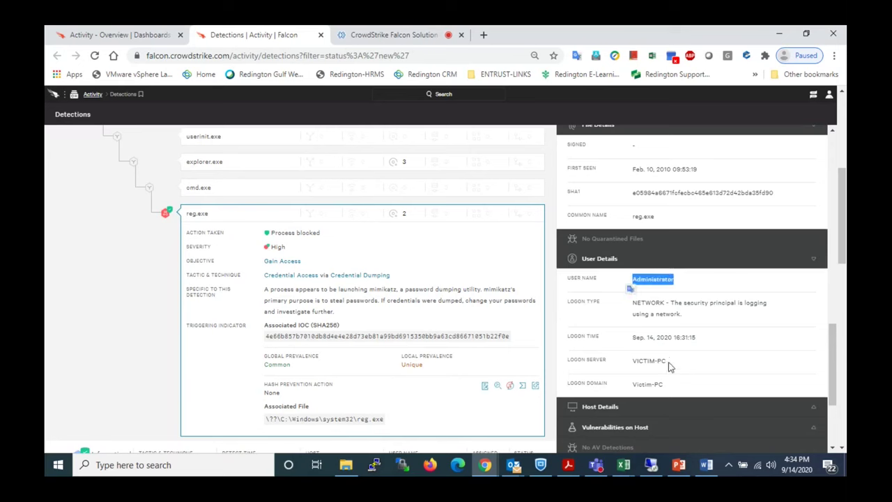
# Step: Highlight the logon domain in the detection's User Details and collapse that section
pyautogui.click(625, 377)
pyautogui.tripleClick(647, 385)
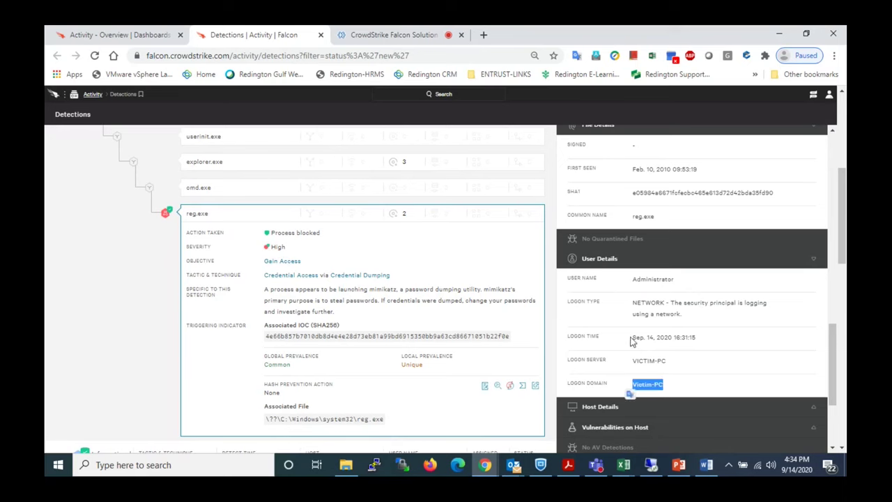
pyautogui.click(625, 258)
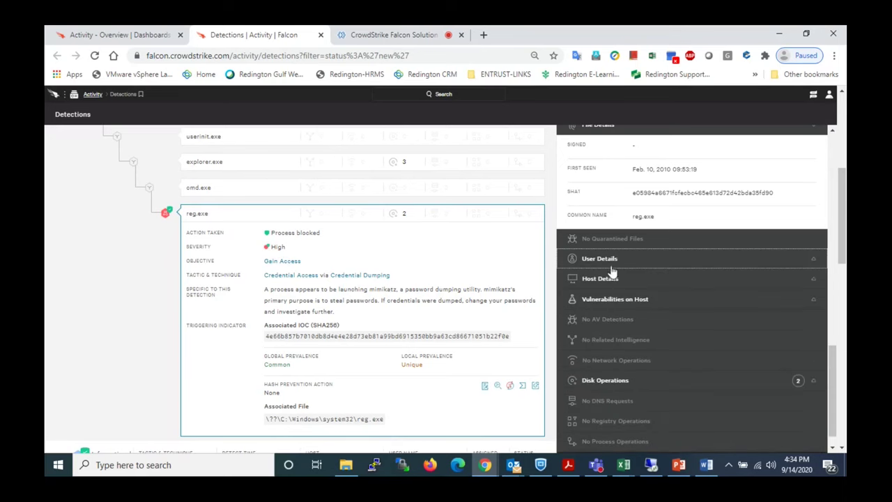
# Step: Expand the detection's Host Details, highlight the local IP, and collapse the section again
pyautogui.click(610, 278)
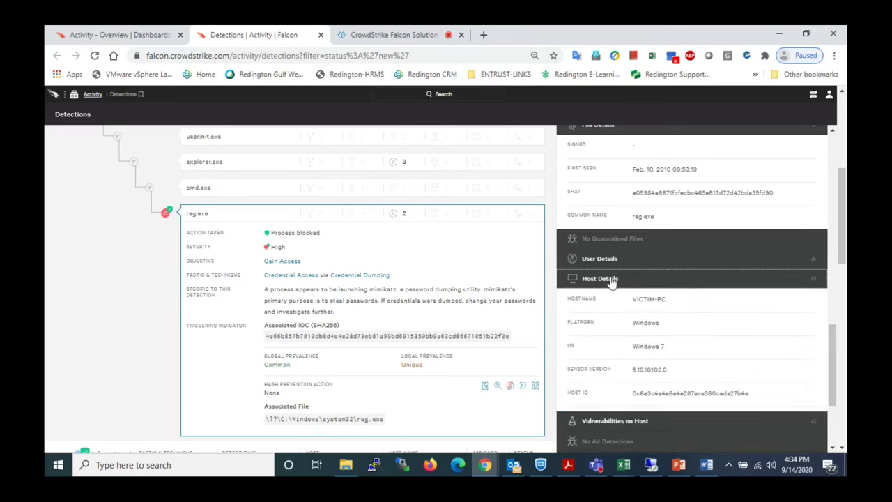
pyautogui.scroll(-2, 674, 371)
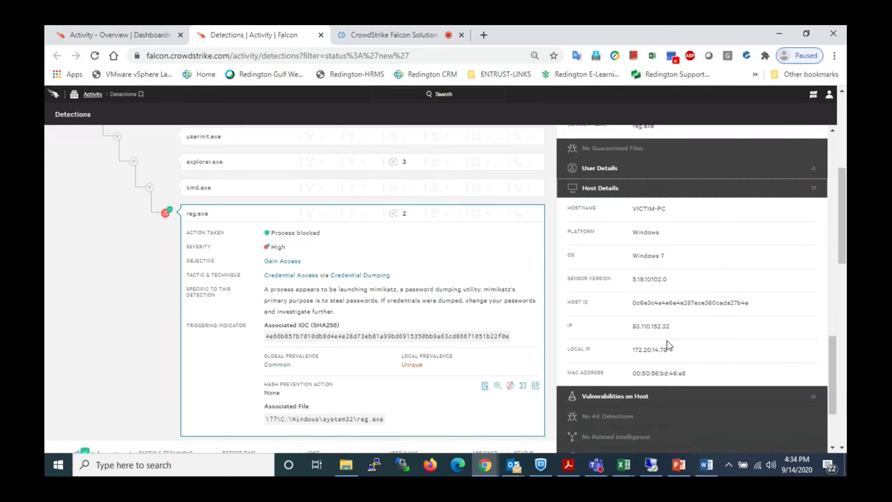
pyautogui.moveTo(670, 353); pyautogui.dragTo(629, 355)
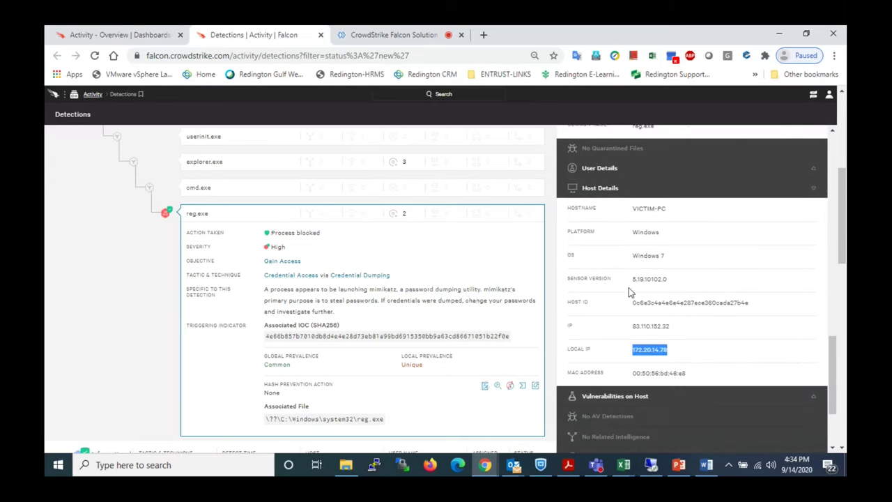
pyautogui.scroll(2, 629, 296)
pyautogui.click(603, 282)
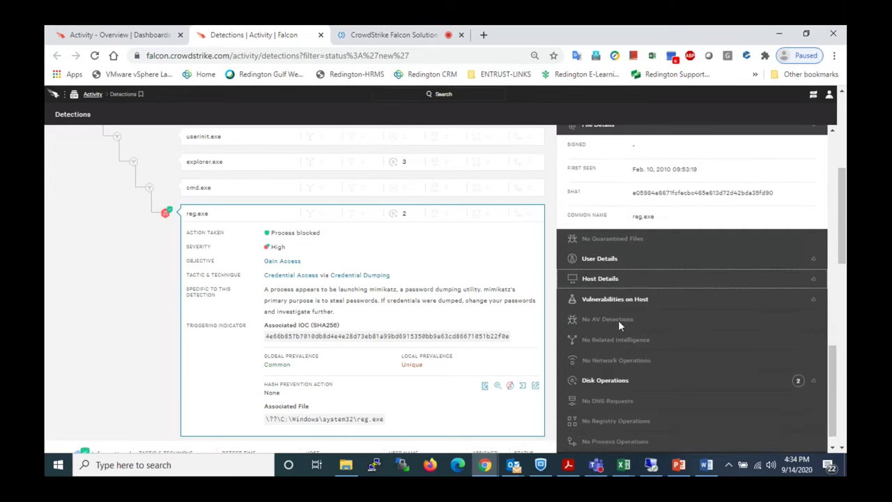
# Step: Review the critical and high entries and vulnerable products under Vulnerabilities on Host, and expand Disk Operations to examine the loaded files
pyautogui.click(608, 301)
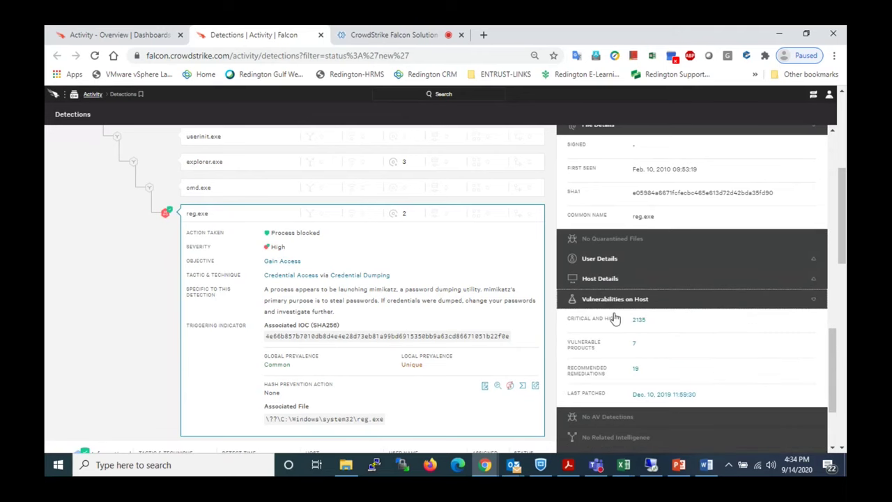
pyautogui.click(641, 320)
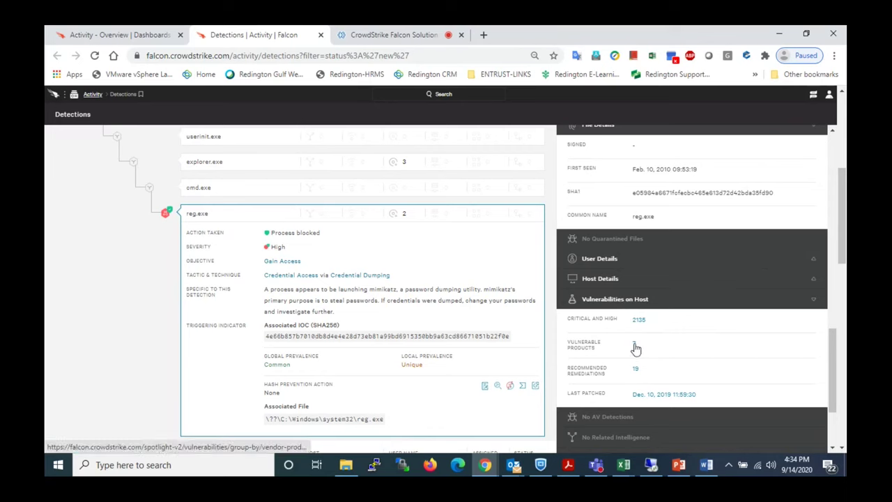
pyautogui.click(611, 299)
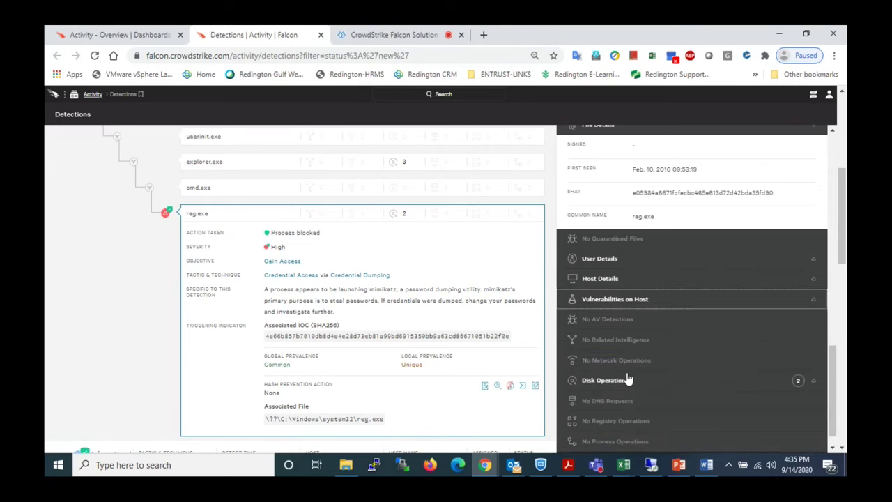
pyautogui.click(635, 359)
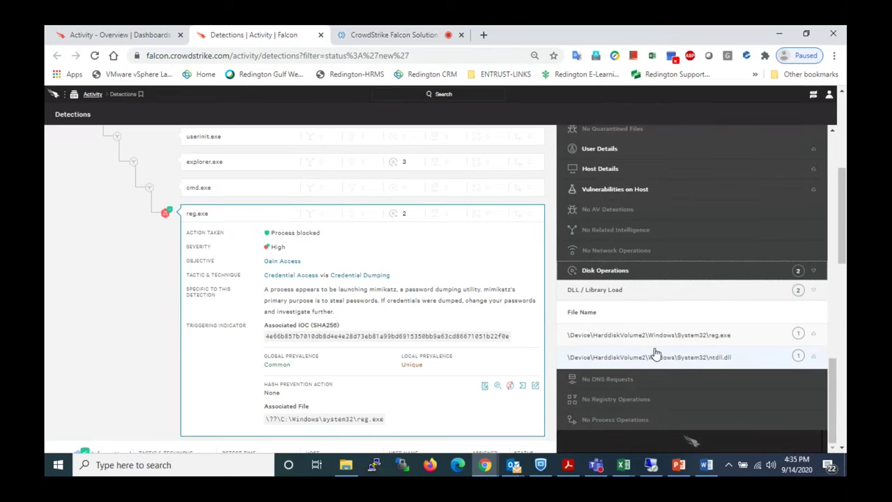
# Step: Open the credential access detection in the Process Explorer viewer, expand the child processes of cmd.exe, and inspect the reg.exe node's summary
pyautogui.scroll(3, 449, 343)
pyautogui.scroll(2, 450, 343)
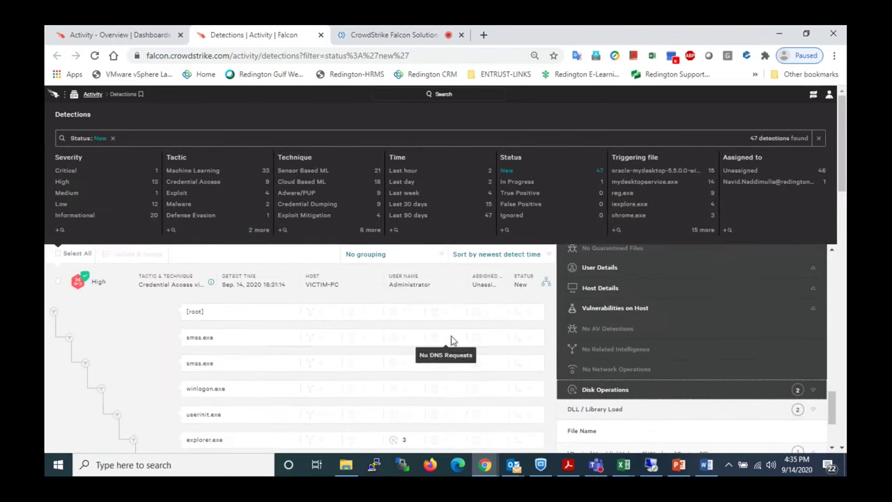
pyautogui.click(546, 284)
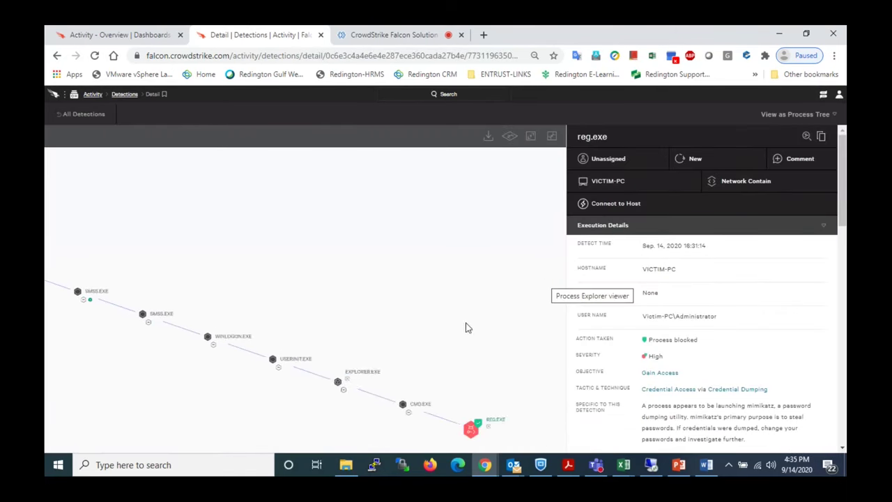
pyautogui.moveTo(257, 291); pyautogui.dragTo(353, 310)
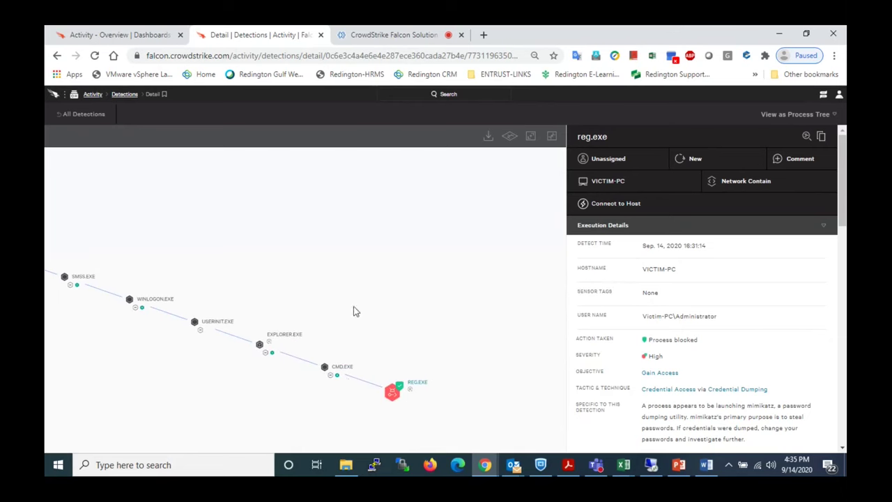
pyautogui.click(338, 376)
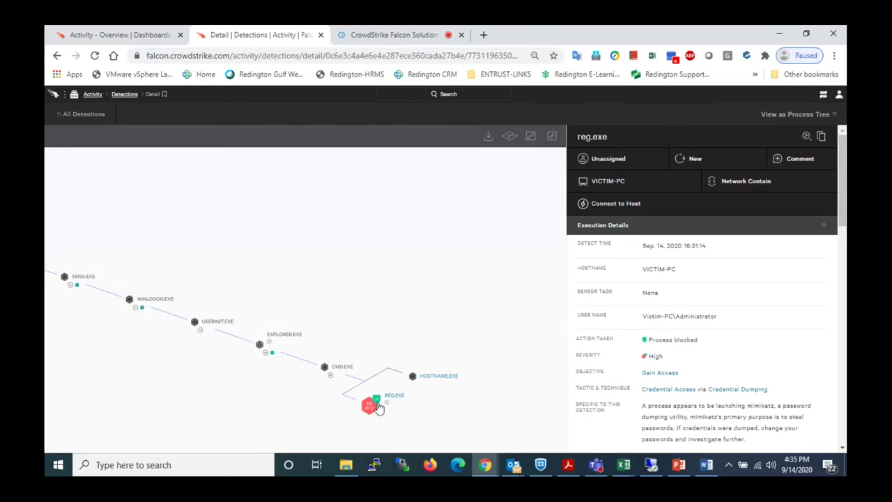
pyautogui.moveTo(382, 408)
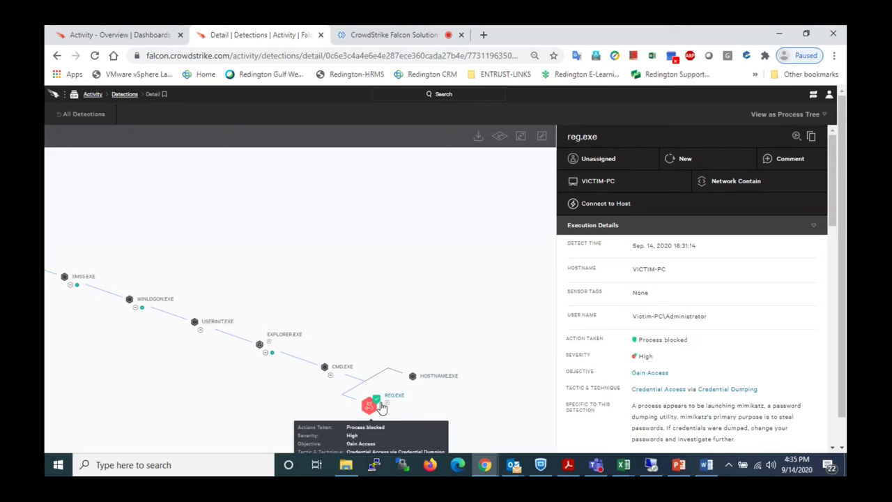
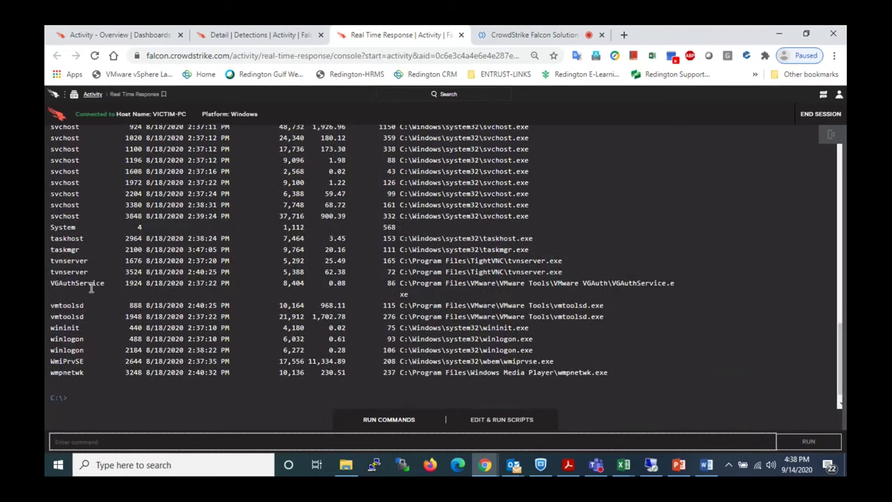
# Step: Highlight the VGAuthService process ID in the Real Time Response output and enter the kill command without running it
pyautogui.doubleClick(132, 283)
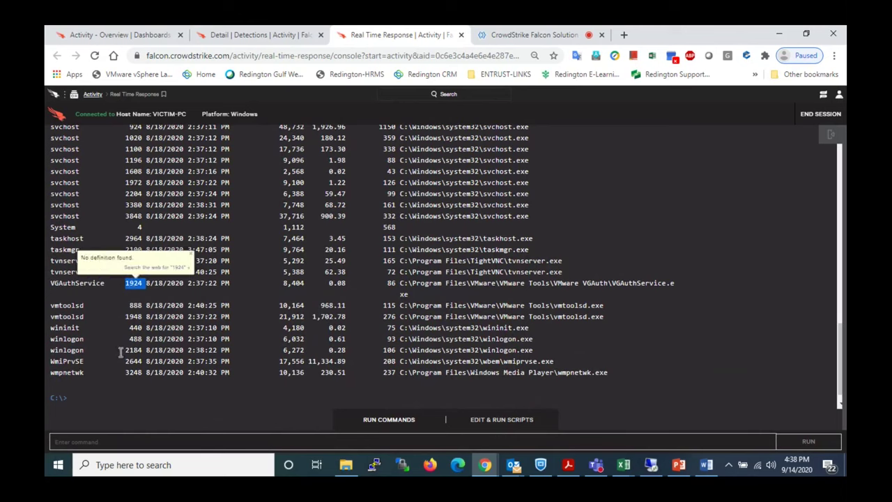
pyautogui.click(67, 442)
pyautogui.write('kill')
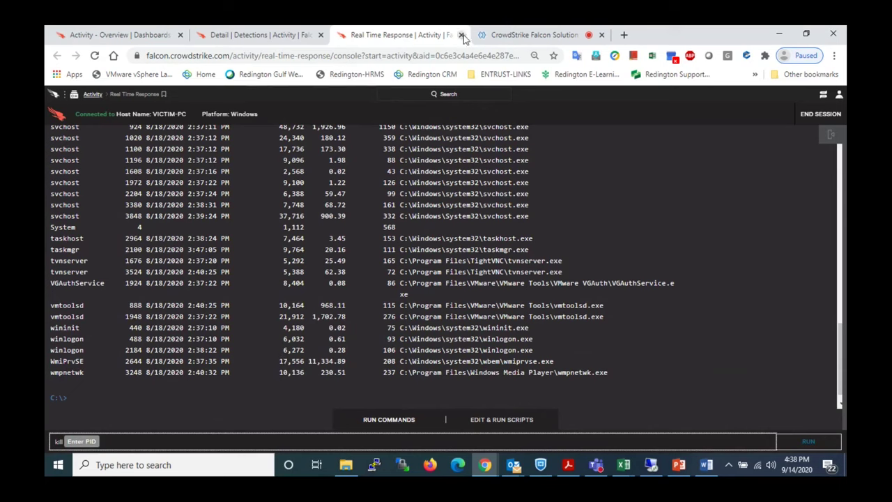
# Step: Close the Real Time Response console and toggle the perspective of the detection's process tree
pyautogui.click(460, 34)
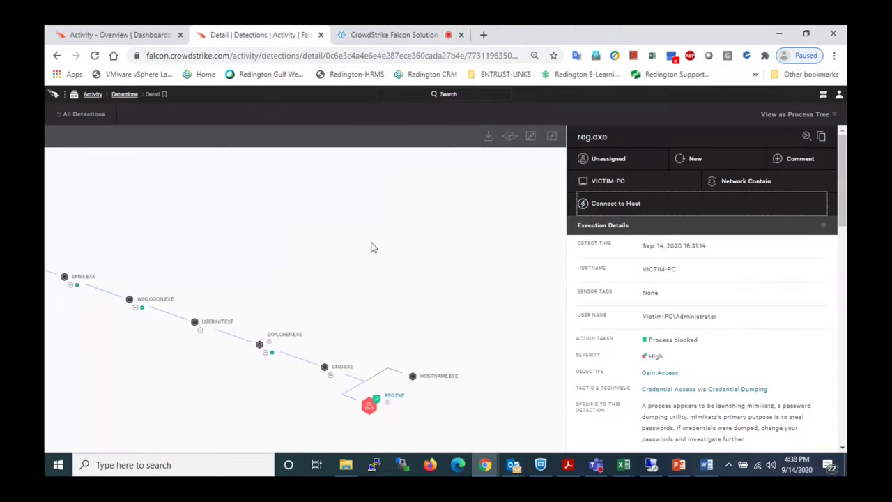
pyautogui.scroll(2, 526, 241)
pyautogui.scroll(-1, 392, 209)
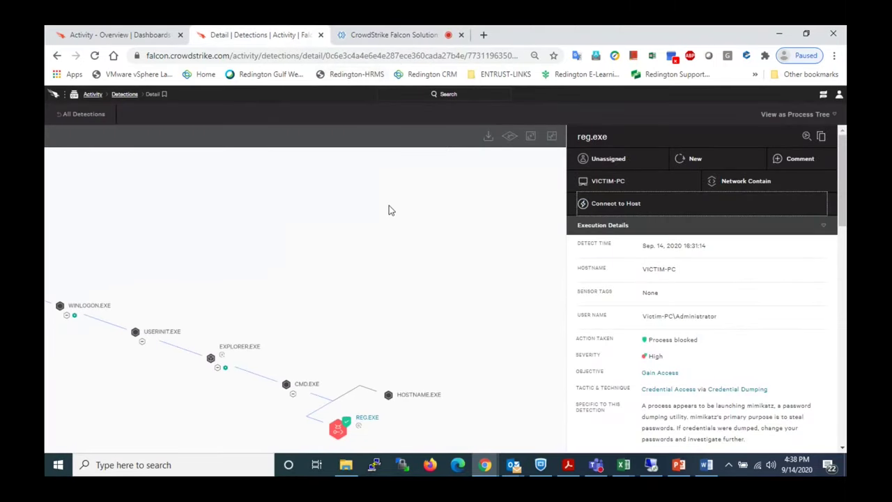
pyautogui.click(507, 137)
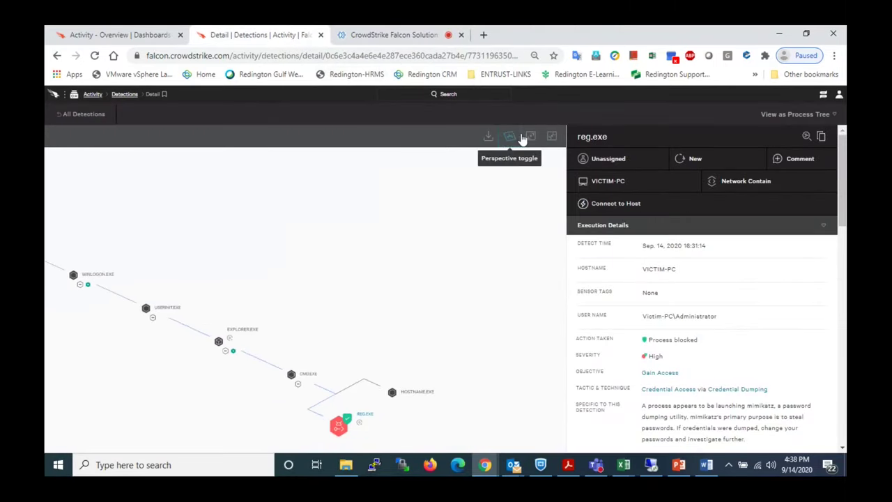
pyautogui.click(529, 137)
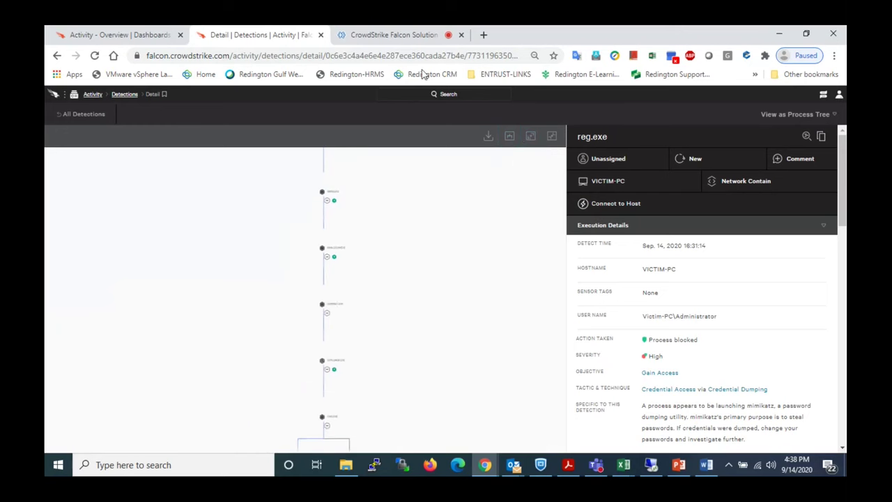
# Step: Open the Falcon Discover overview to review application inventory, asset inventory and account monitoring
pyautogui.click(52, 99)
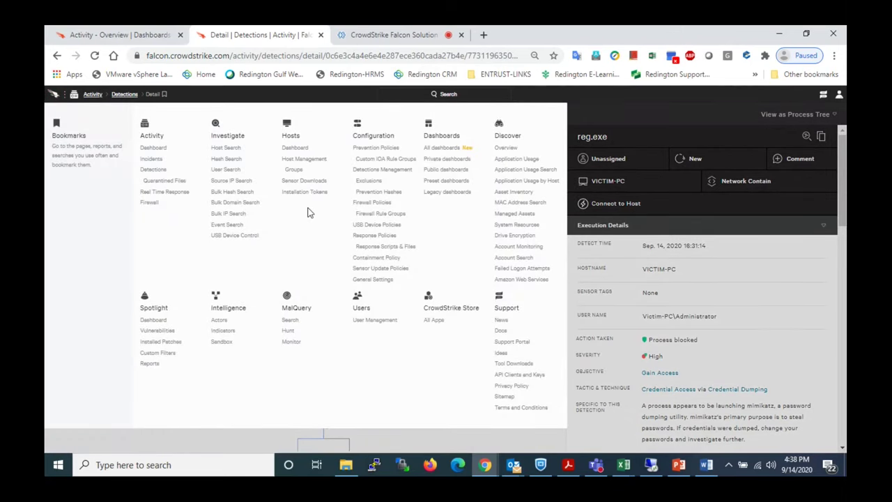
pyautogui.click(505, 148)
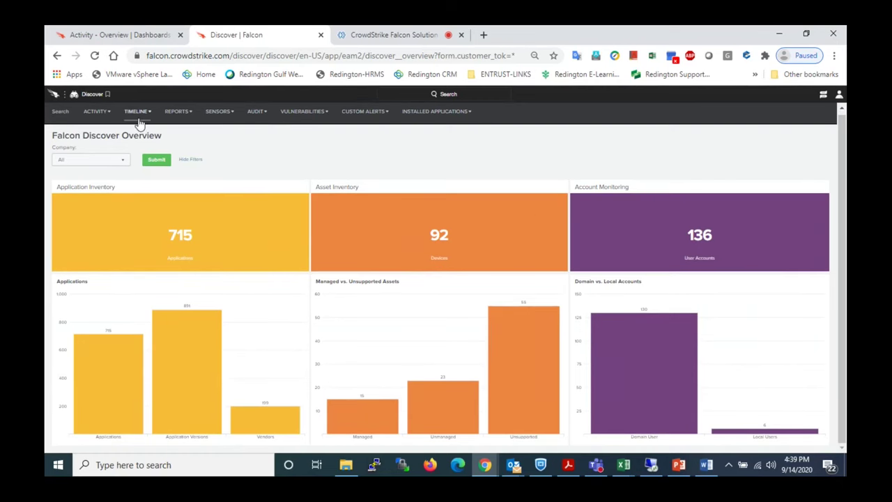
# Step: Open the Spotlight dashboard and review the vulnerability severities, remediations, opened and closed trends, and status filters
pyautogui.click(78, 95)
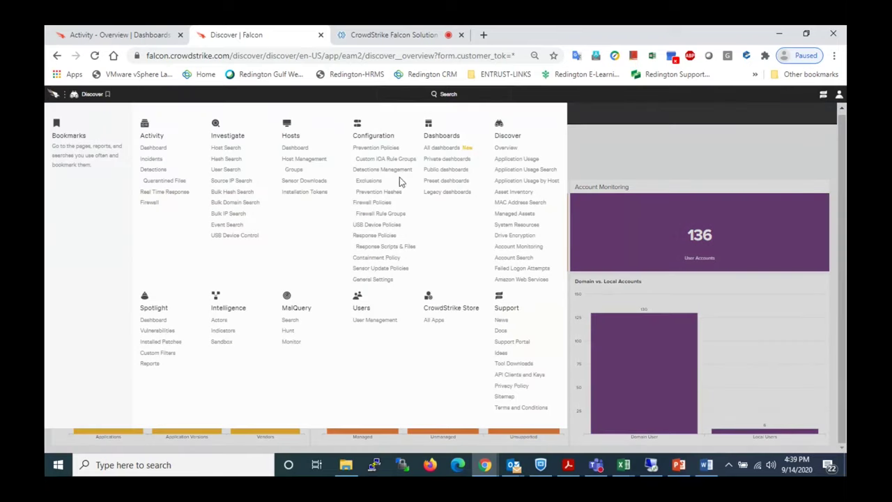
pyautogui.click(153, 320)
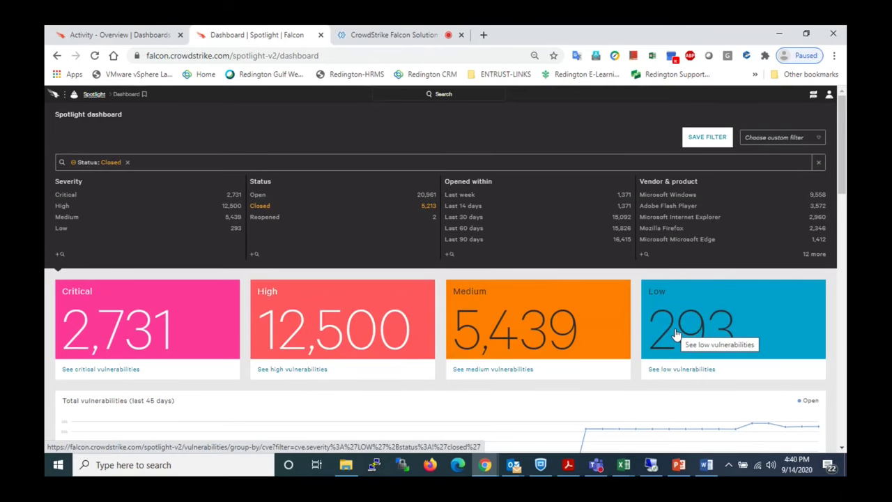
pyautogui.scroll(-7, 470, 319)
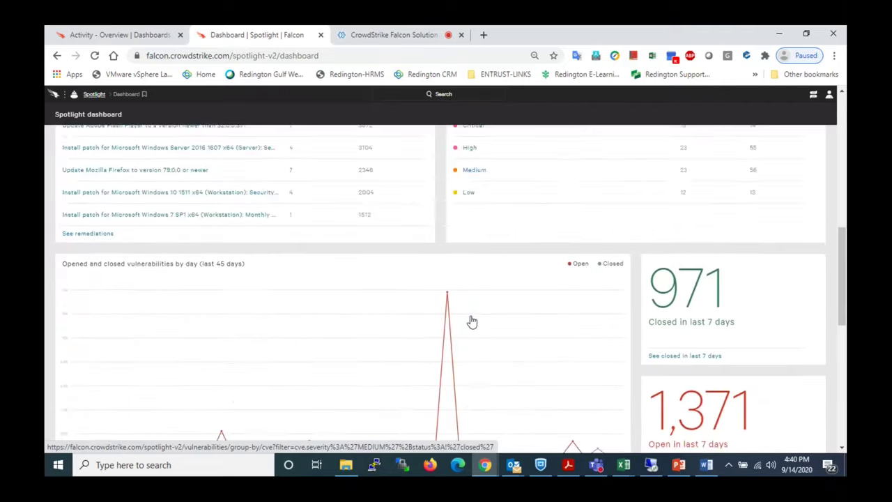
pyautogui.scroll(2, 471, 319)
pyautogui.scroll(1, 470, 320)
pyautogui.scroll(-3, 470, 319)
pyautogui.scroll(8, 471, 321)
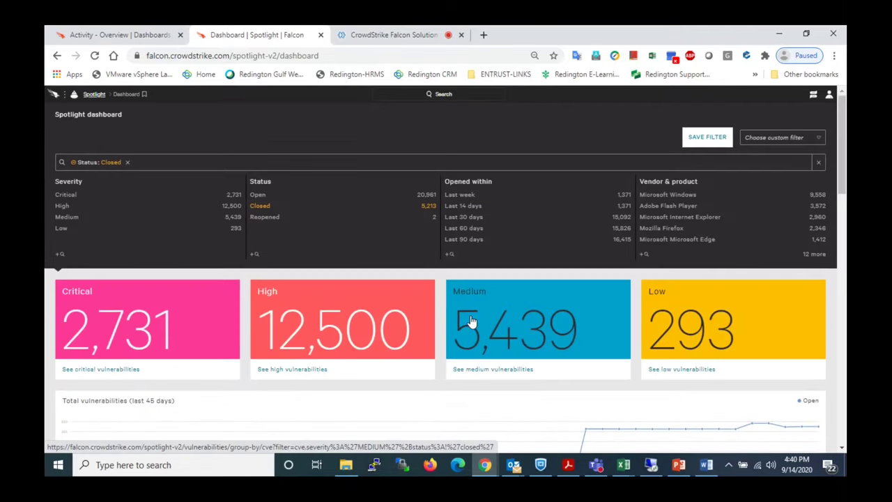
pyautogui.moveTo(339, 217)
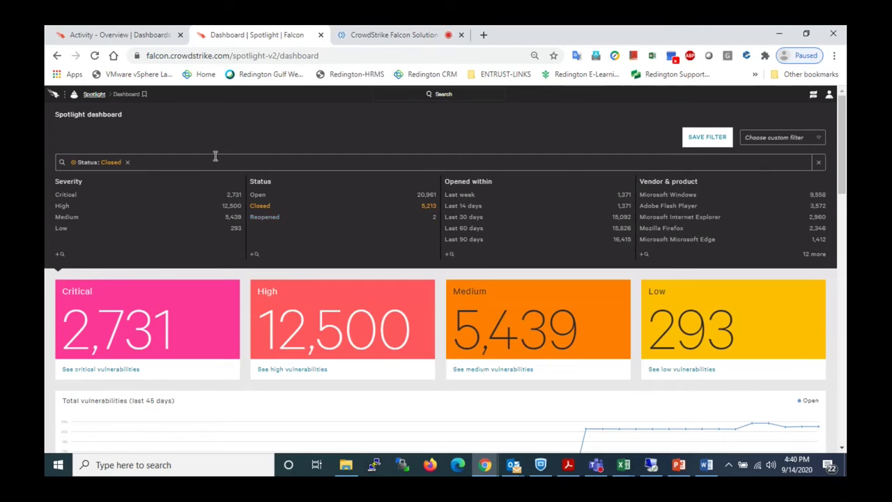
# Step: Open the Support documentation and look through its sensor deployment, endpoint security, API and tools sections
pyautogui.click(58, 94)
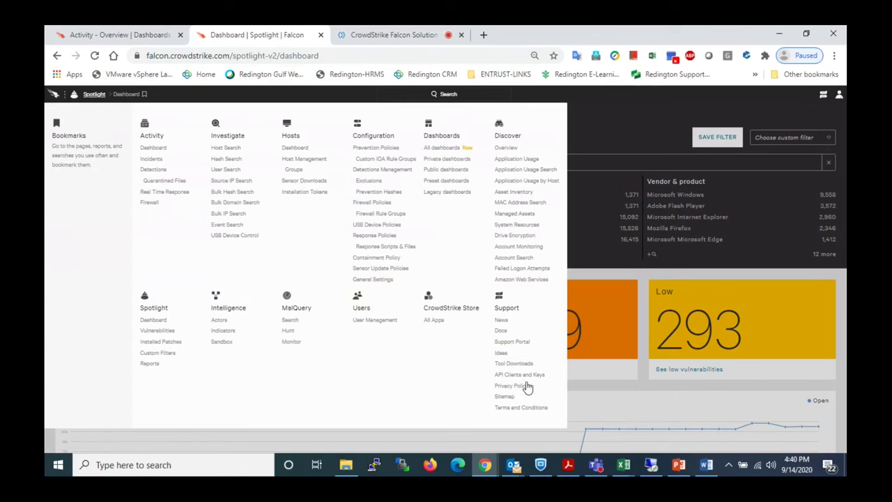
pyautogui.click(502, 332)
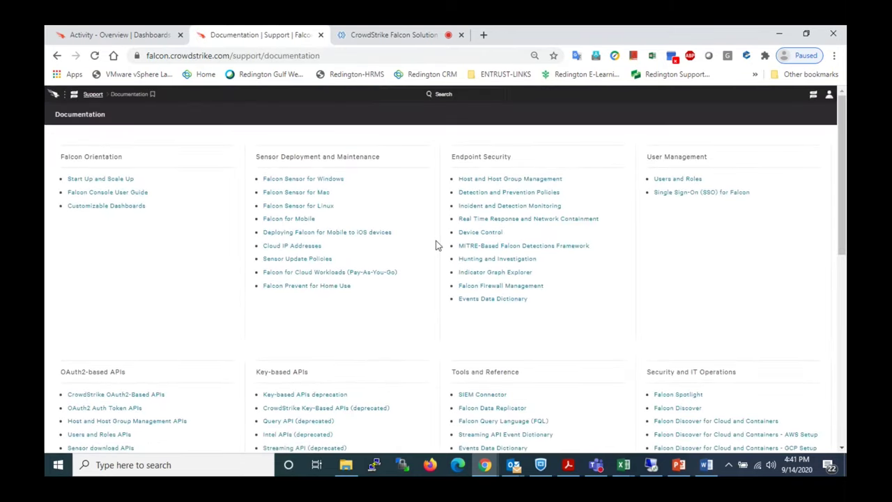
pyautogui.scroll(-3, 436, 244)
pyautogui.scroll(3, 436, 243)
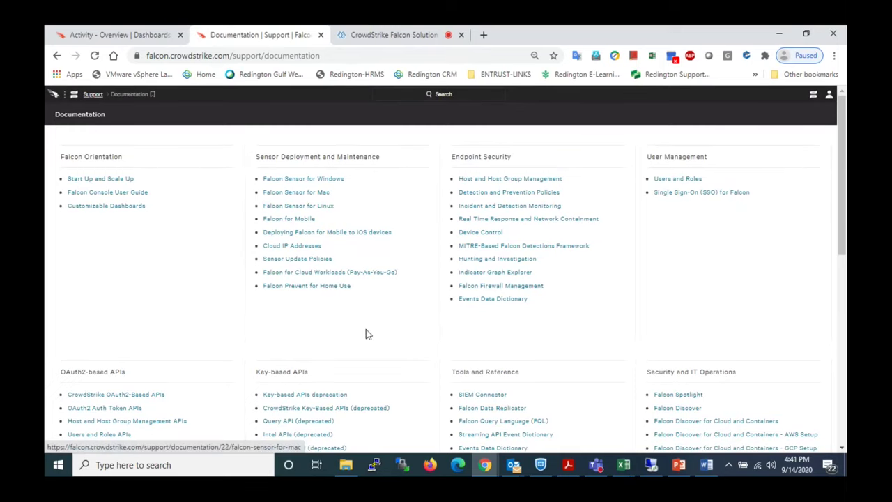
pyautogui.scroll(-2, 366, 331)
pyautogui.scroll(-1, 366, 333)
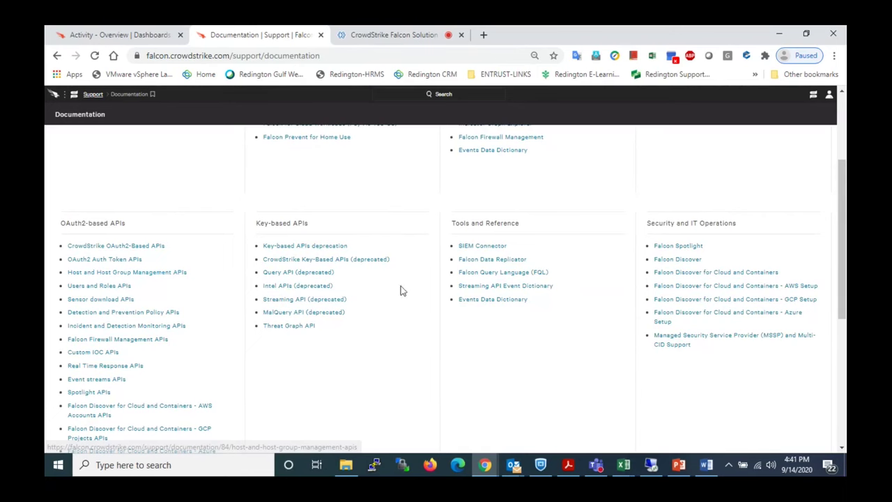
pyautogui.scroll(2, 533, 313)
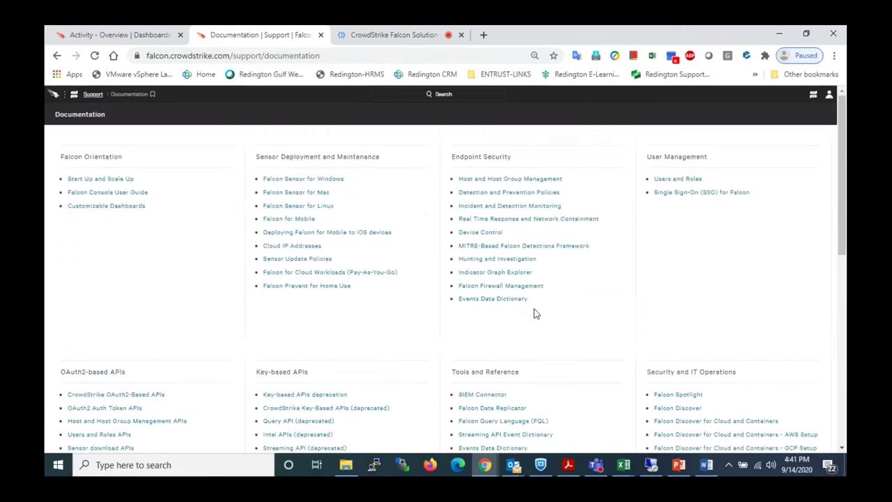
# Step: Open the Sensor Downloads page of Hosts to review the available sensor installers
pyautogui.click(57, 97)
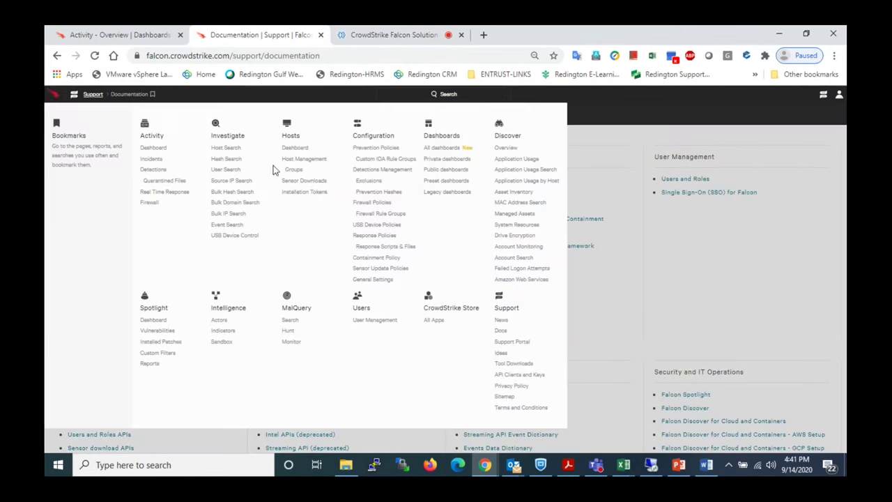
pyautogui.click(304, 183)
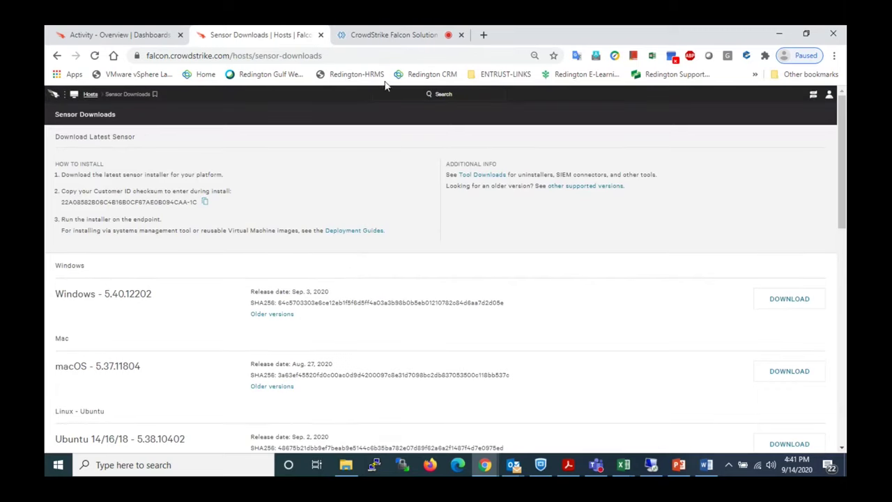
# Step: Switch to the Zoho Meeting session and stop sharing the screen
pyautogui.click(395, 35)
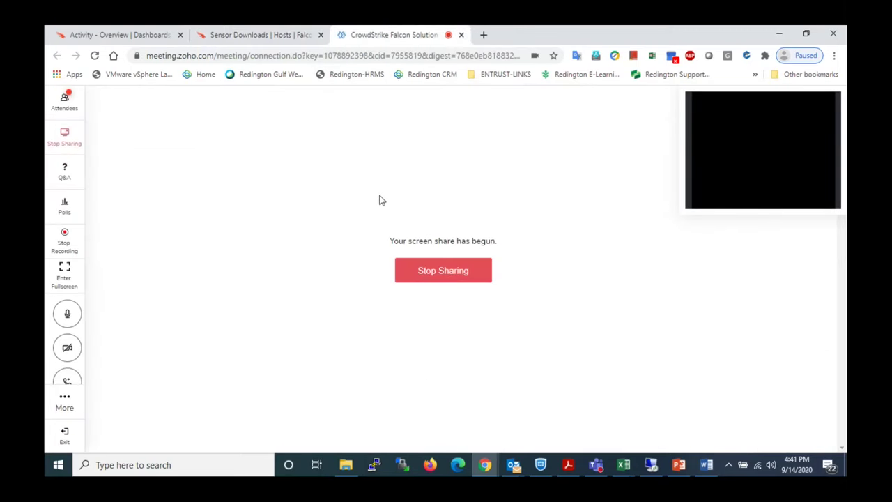
pyautogui.click(442, 270)
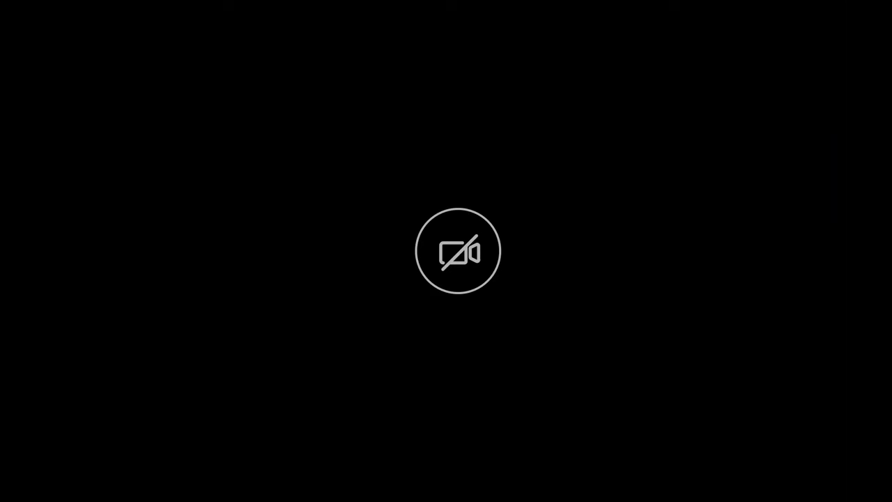